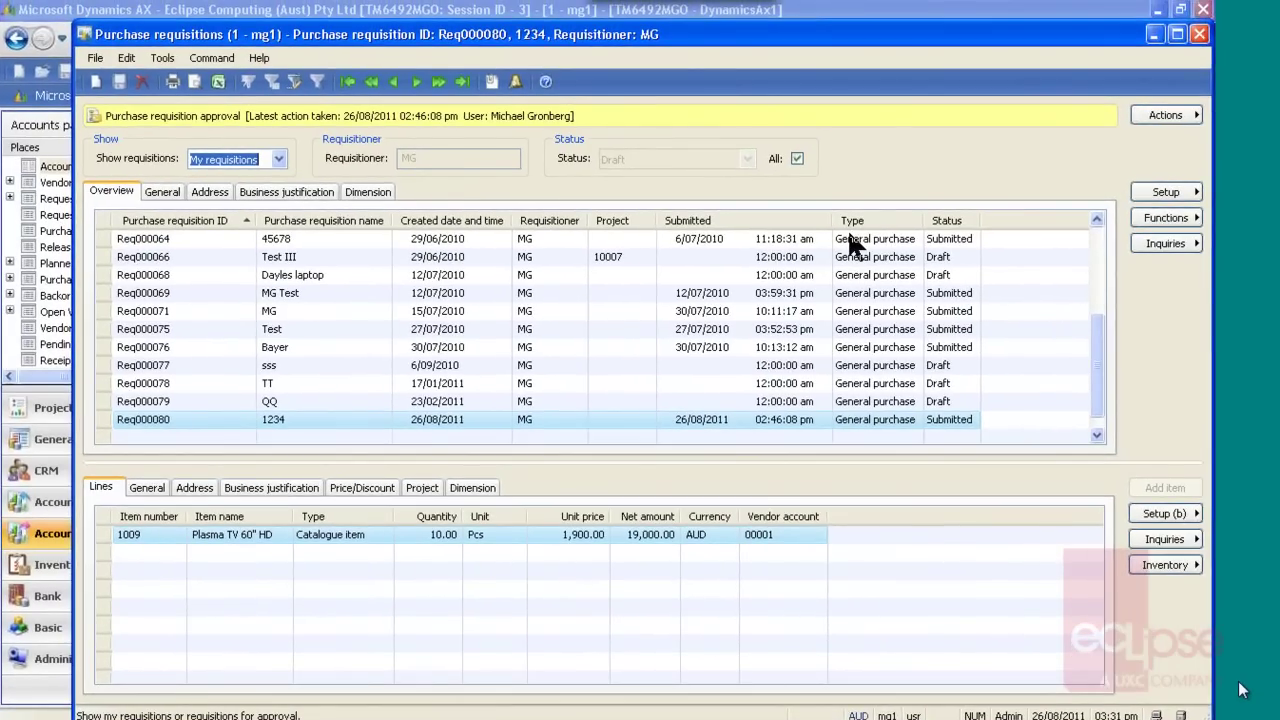
Step: Dismiss the Purchase requisitions form with Escape to get back to the Accounts payable area page
{"action": "key", "text": "Escape"}
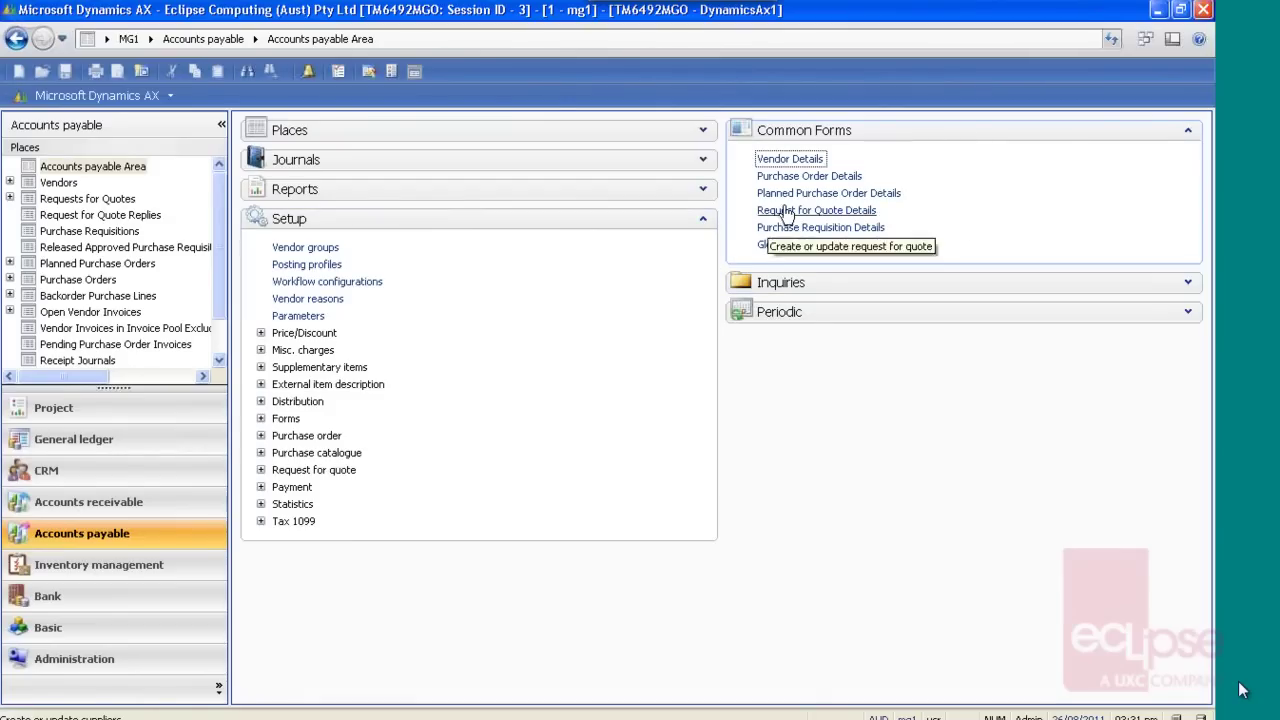
{"action": "left_click", "coordinate": [781, 174]}
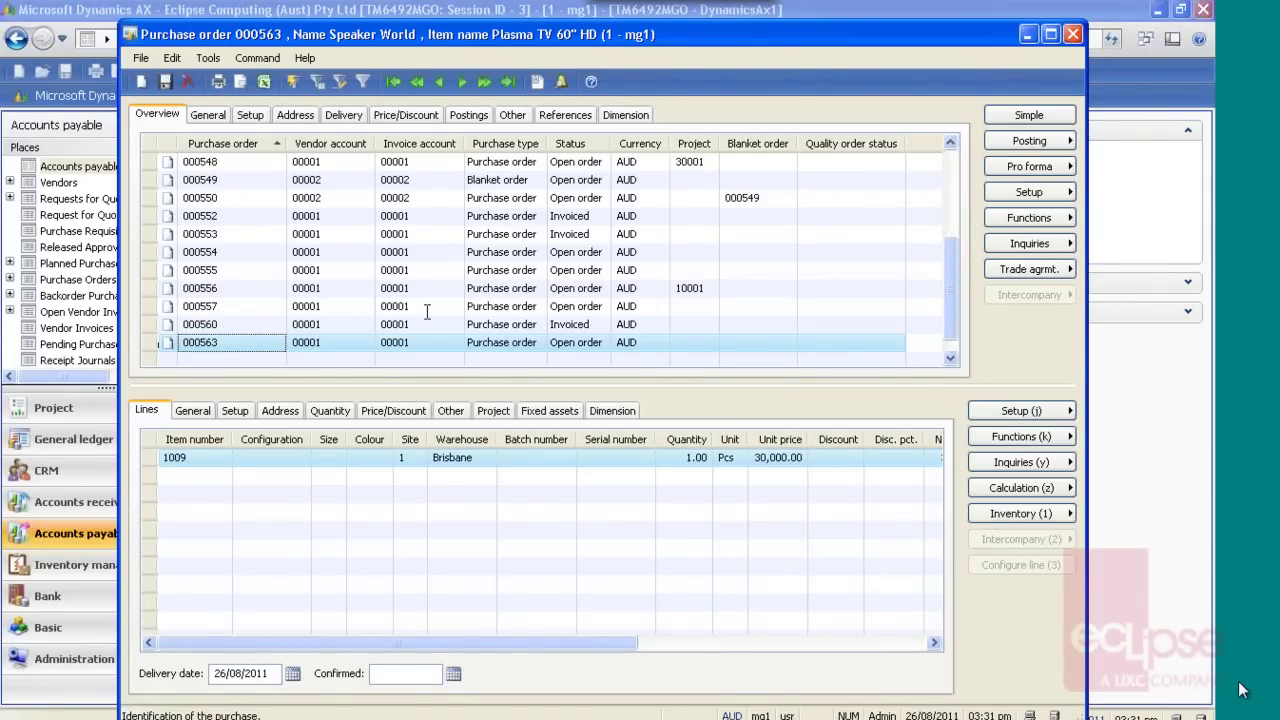
{"action": "left_click", "coordinate": [280, 325]}
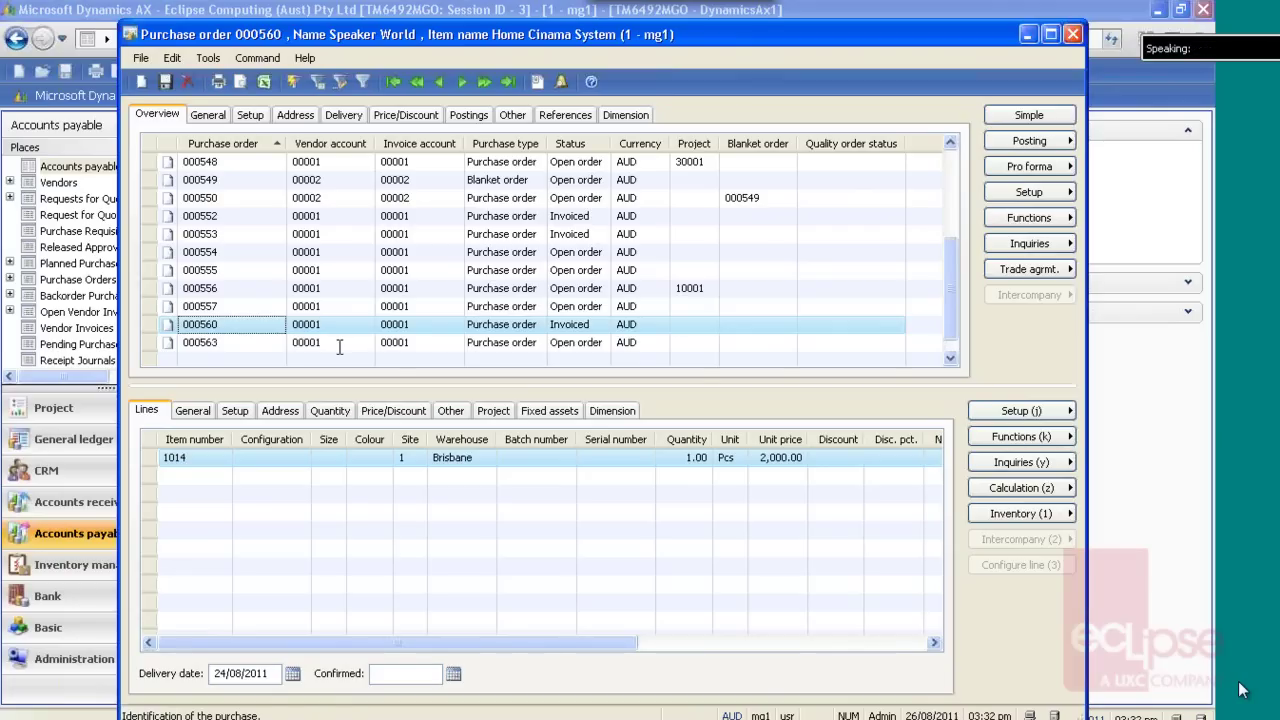
{"action": "left_click", "coordinate": [549, 411]}
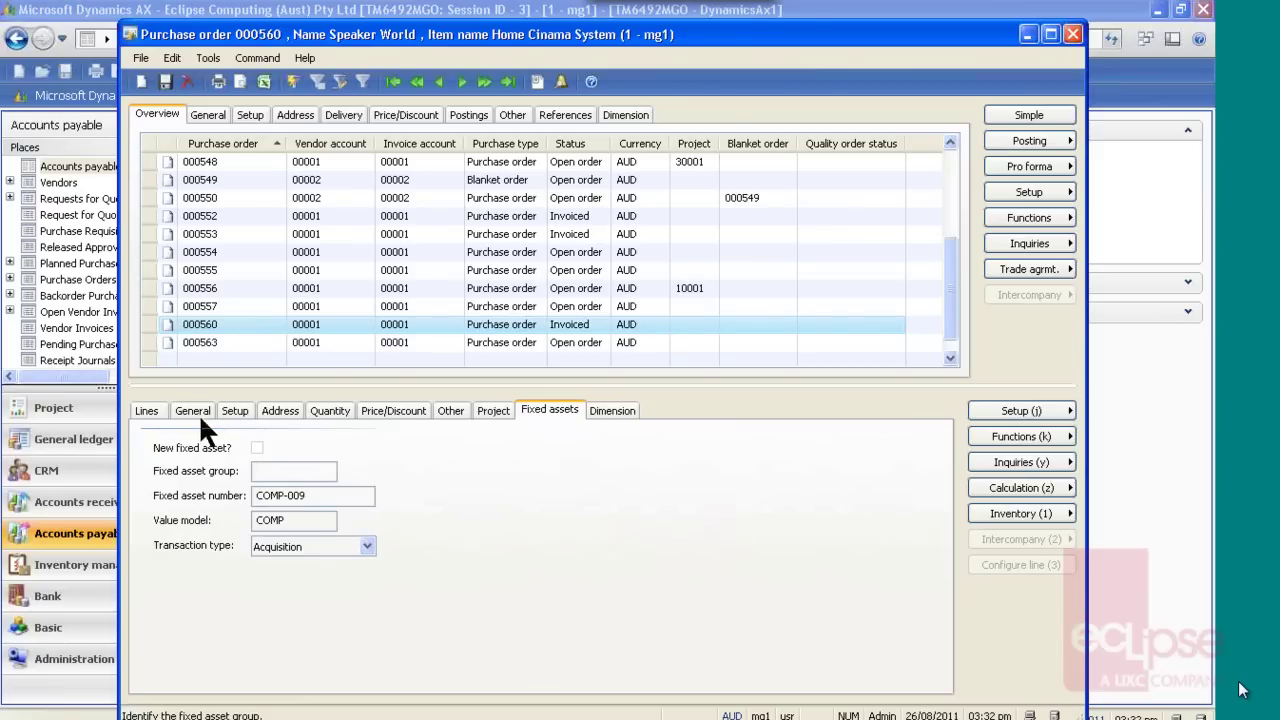
{"action": "left_click", "coordinate": [159, 413]}
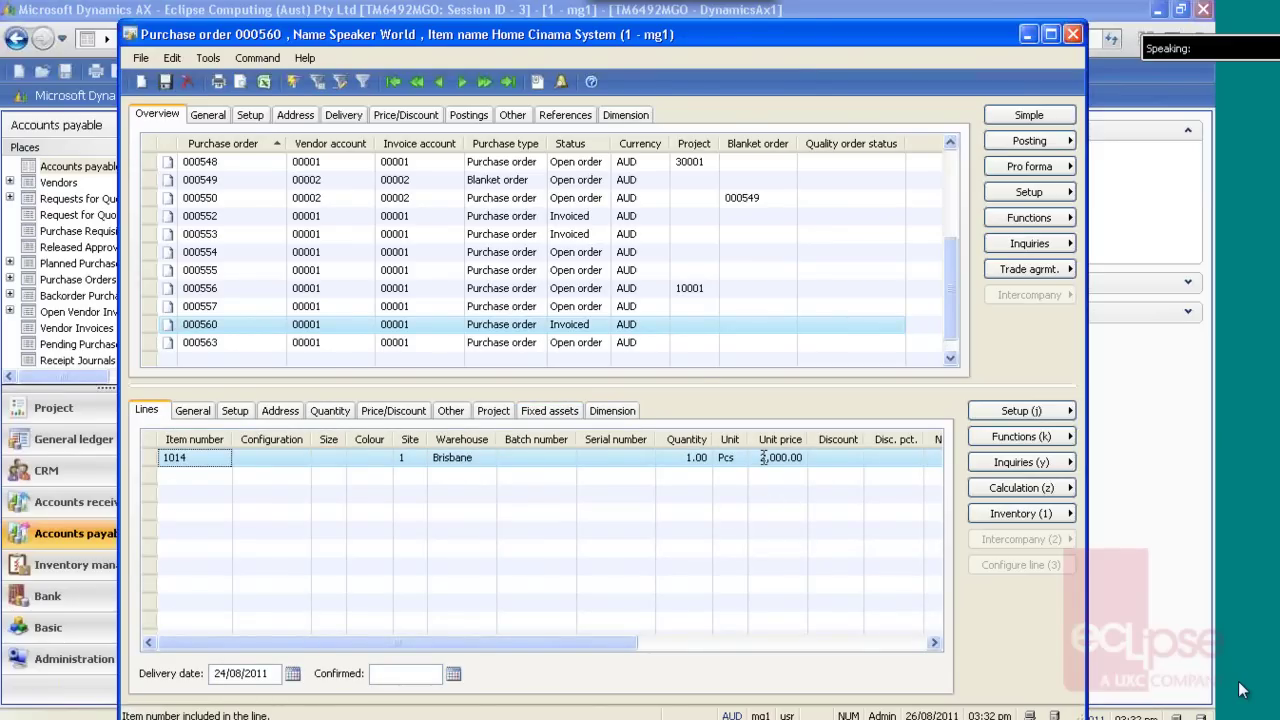
Step: Filter the General ledger fixed asset details down to asset VEHC-031, Ford V6, using Filter By Selection
{"action": "key", "text": "Escape"}
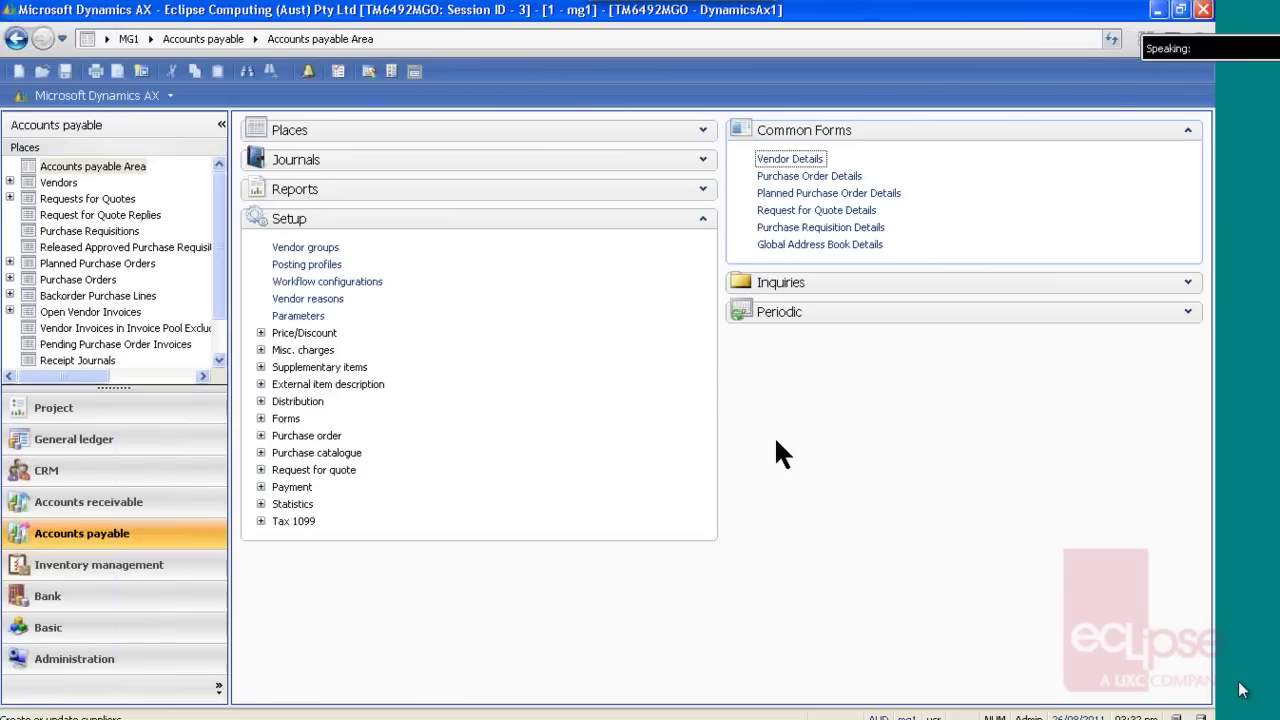
{"action": "left_click", "coordinate": [107, 440]}
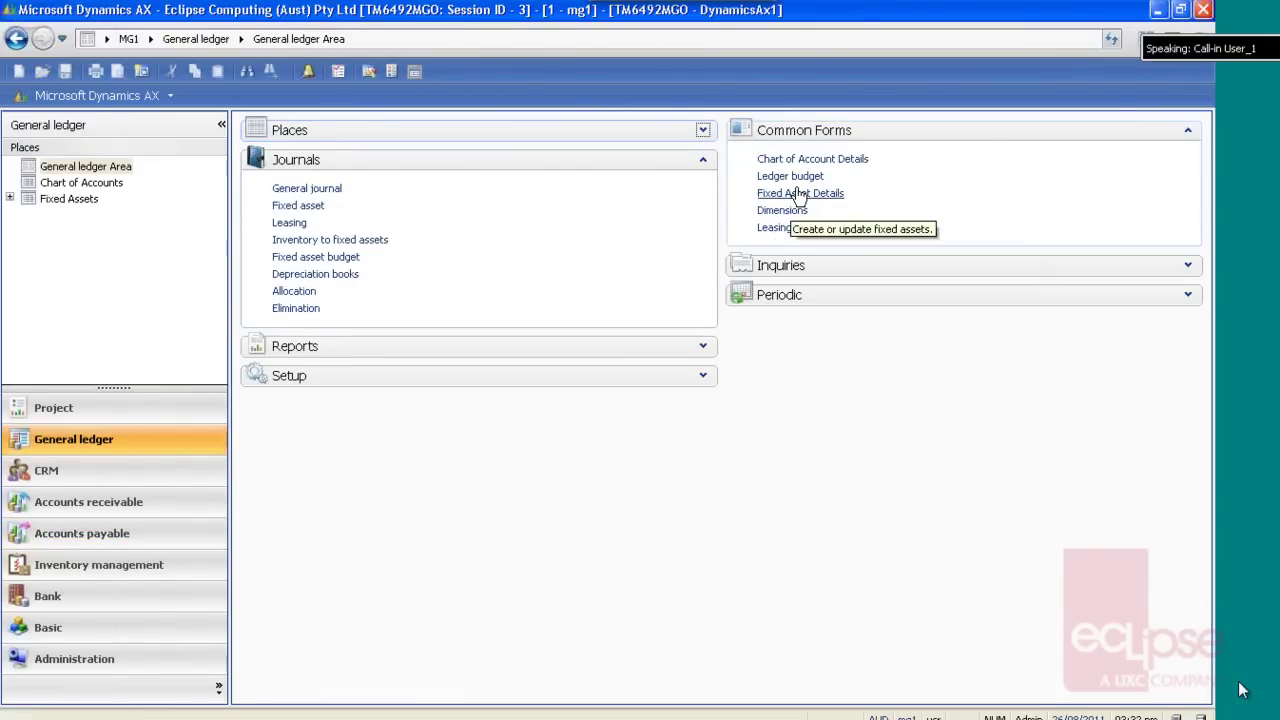
{"action": "left_click", "coordinate": [800, 196]}
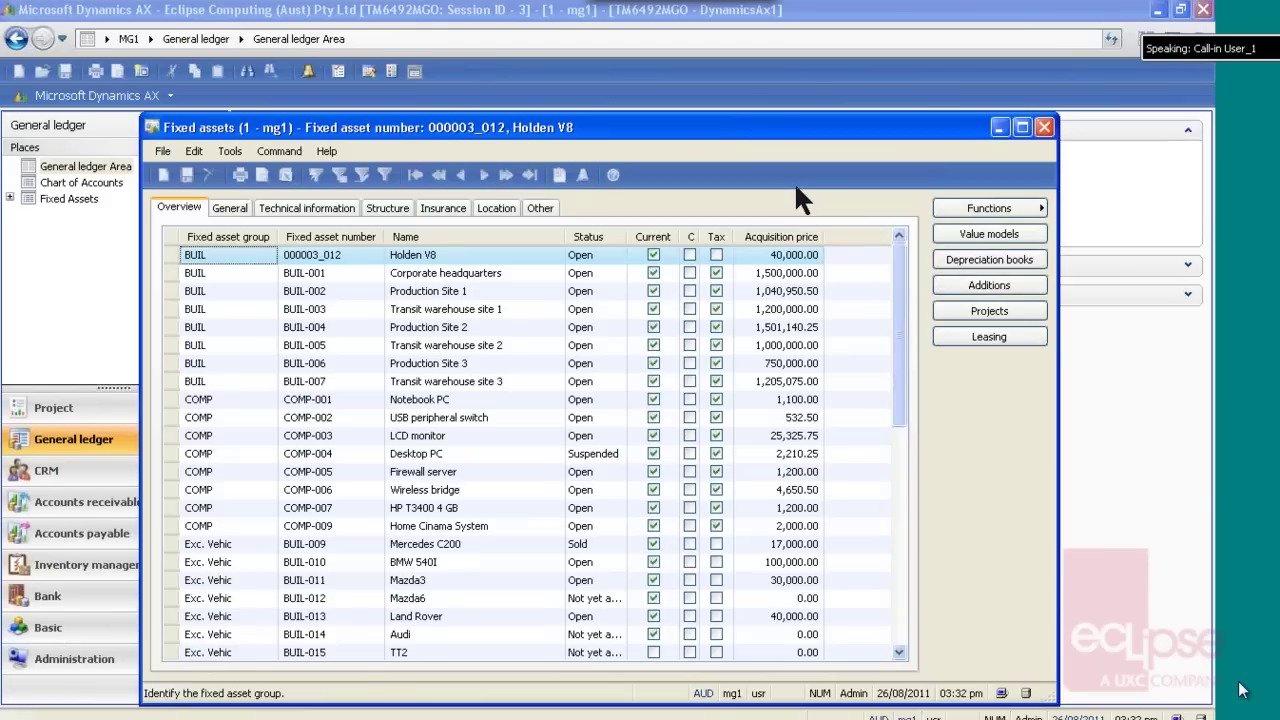
{"action": "scroll", "coordinate": [367, 519], "scroll_direction": "down", "scroll_amount": 15}
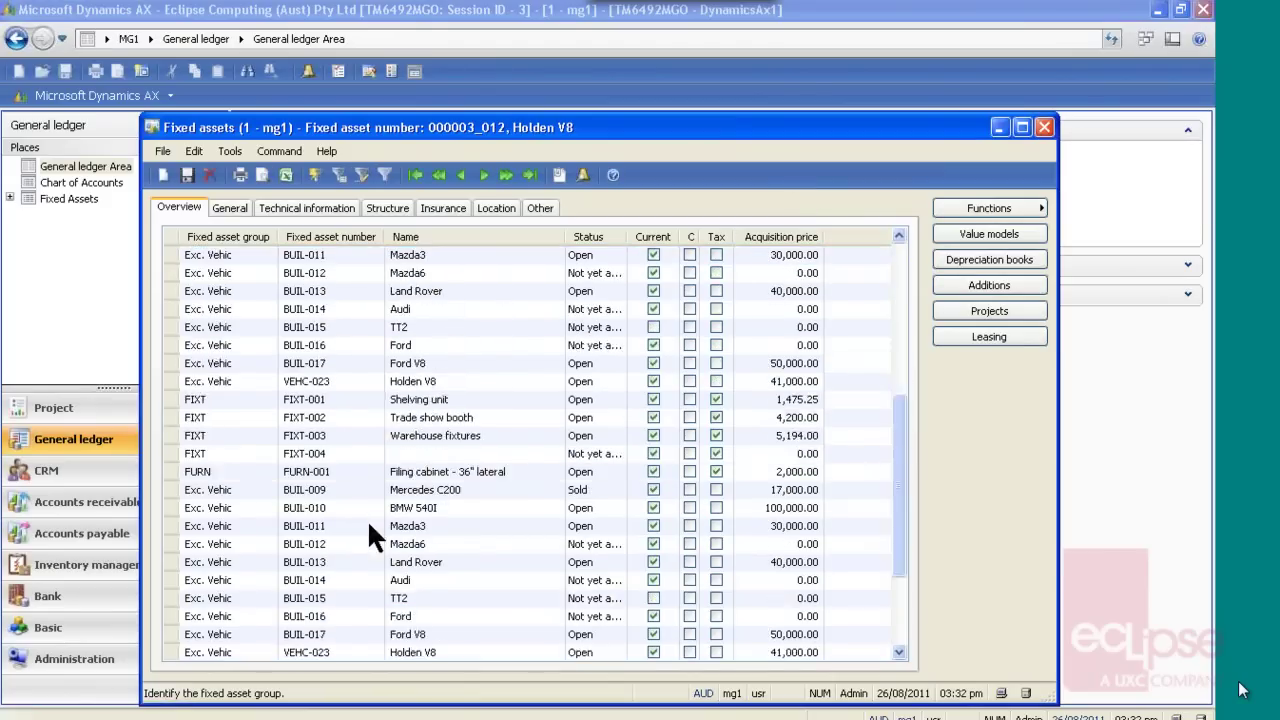
{"action": "scroll", "coordinate": [340, 585], "scroll_direction": "down", "scroll_amount": 3}
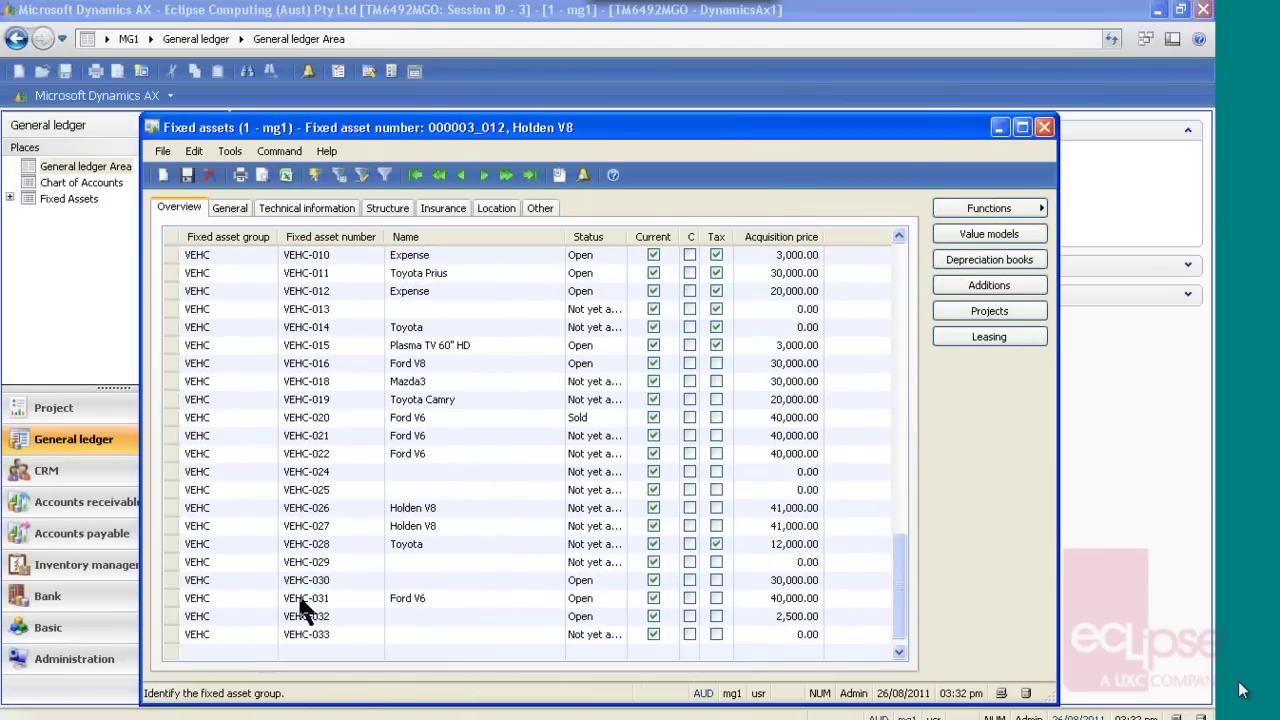
{"action": "right_click", "coordinate": [327, 592]}
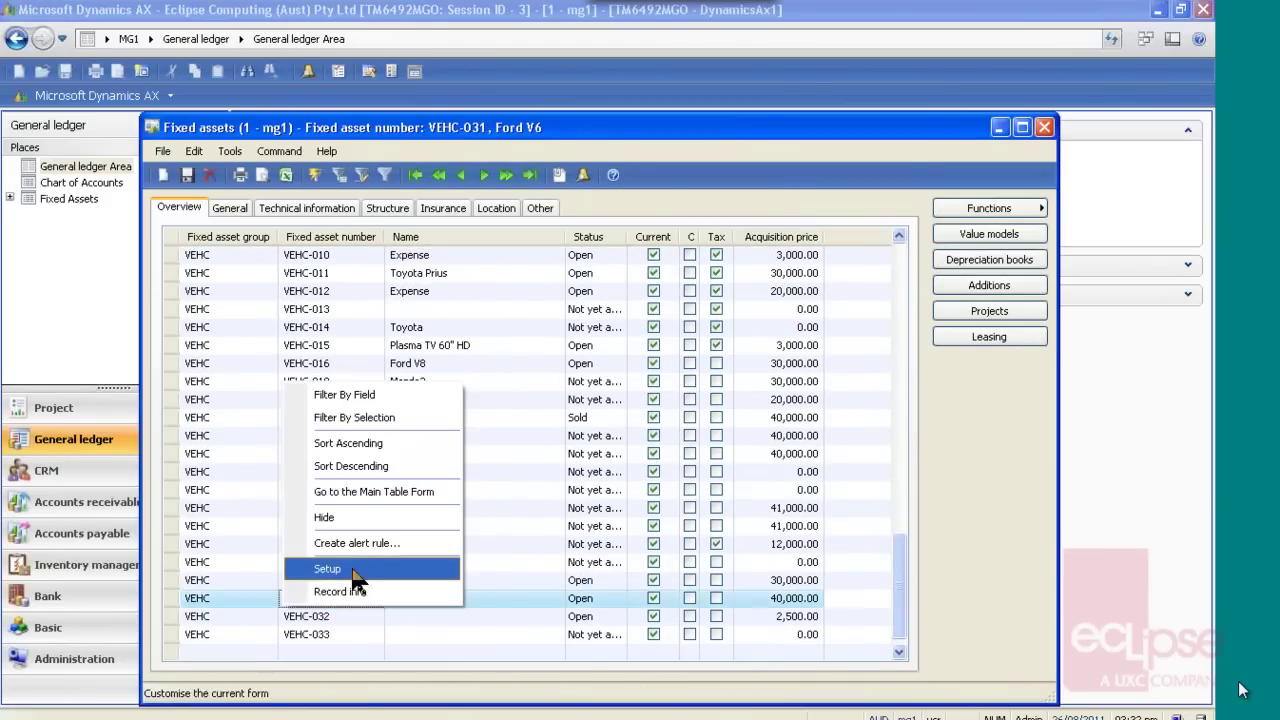
{"action": "left_click", "coordinate": [368, 420]}
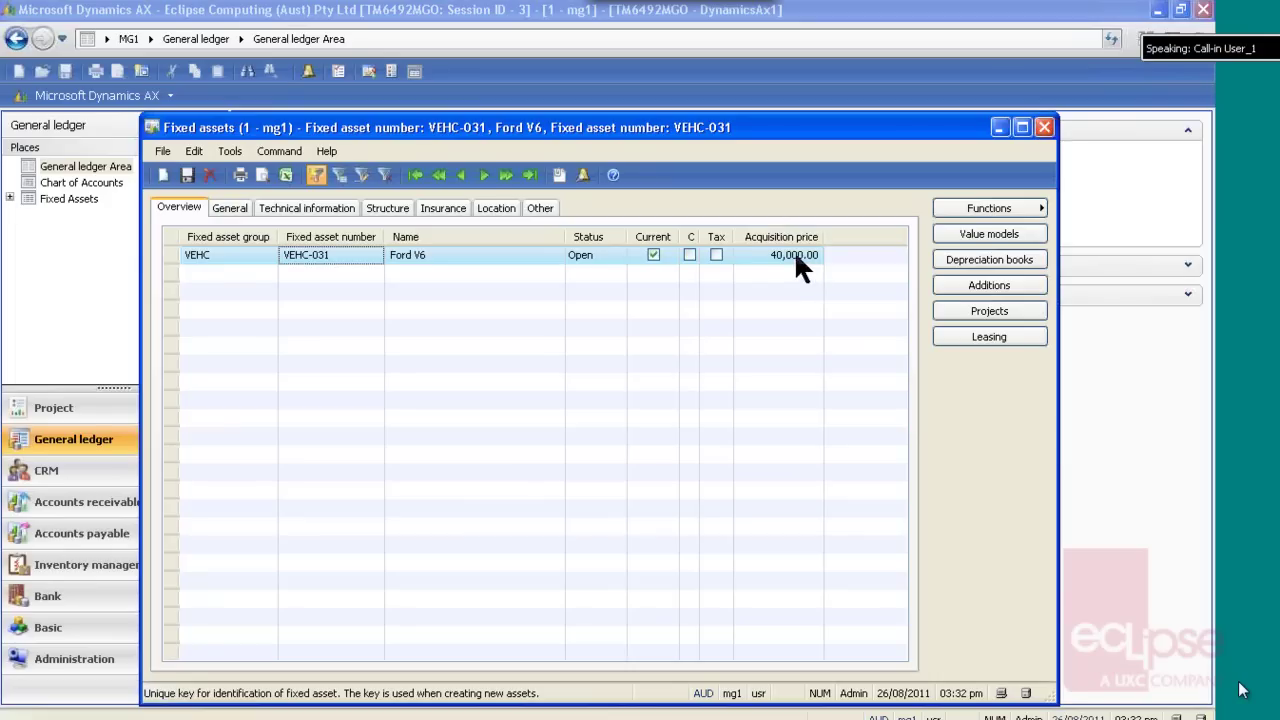
Step: Review VEHC-031's General, Technical information and Insurance tabs, ending on its Location details
{"action": "left_click", "coordinate": [228, 208]}
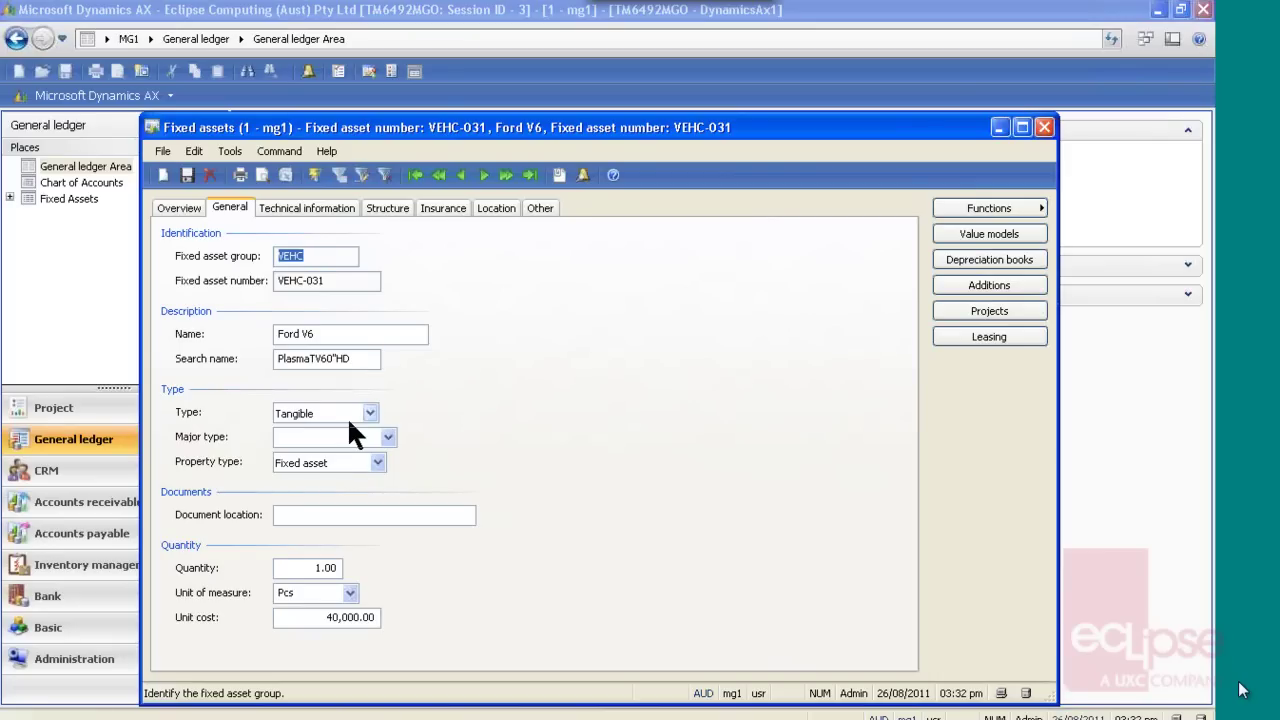
{"action": "left_click", "coordinate": [325, 208]}
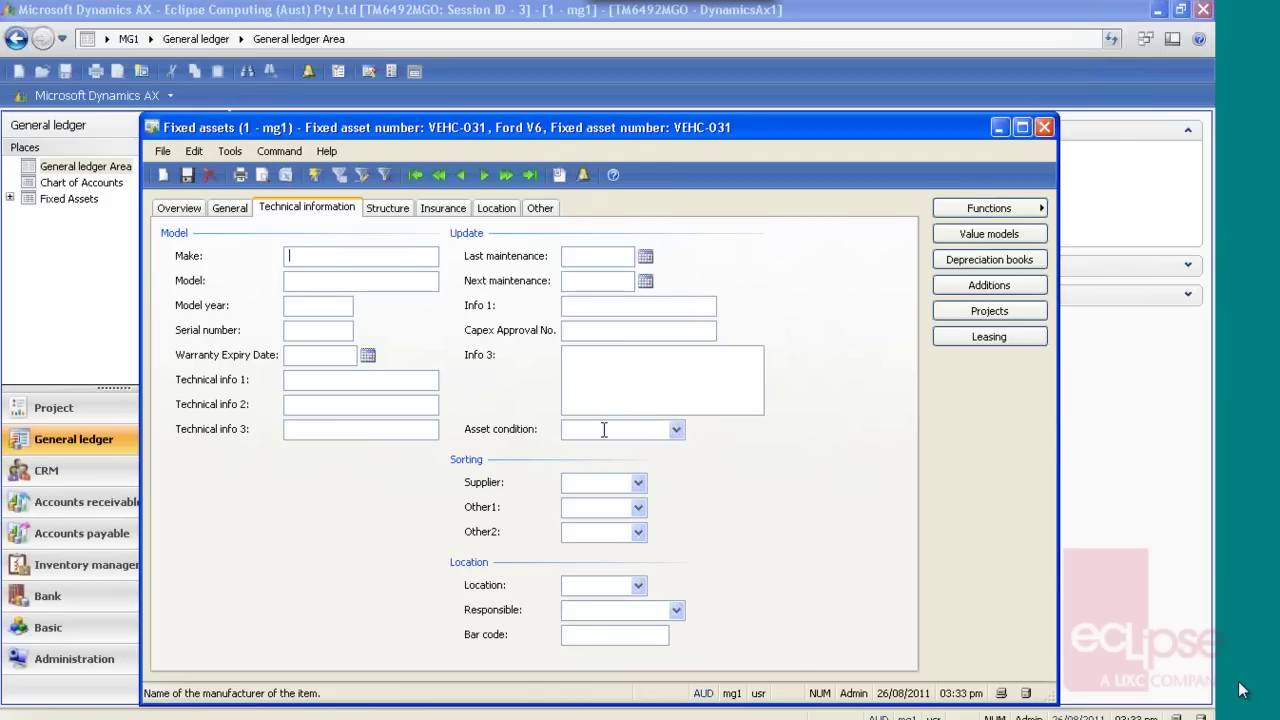
{"action": "left_click", "coordinate": [446, 210]}
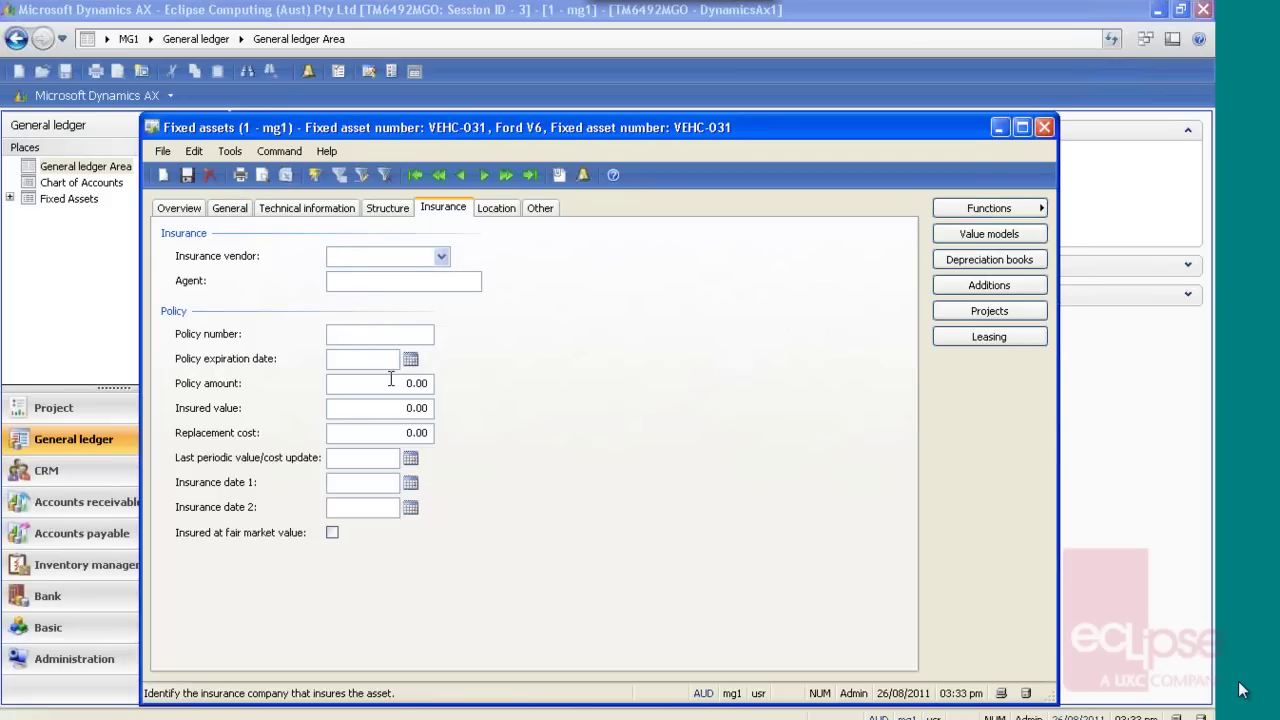
{"action": "left_click", "coordinate": [501, 208]}
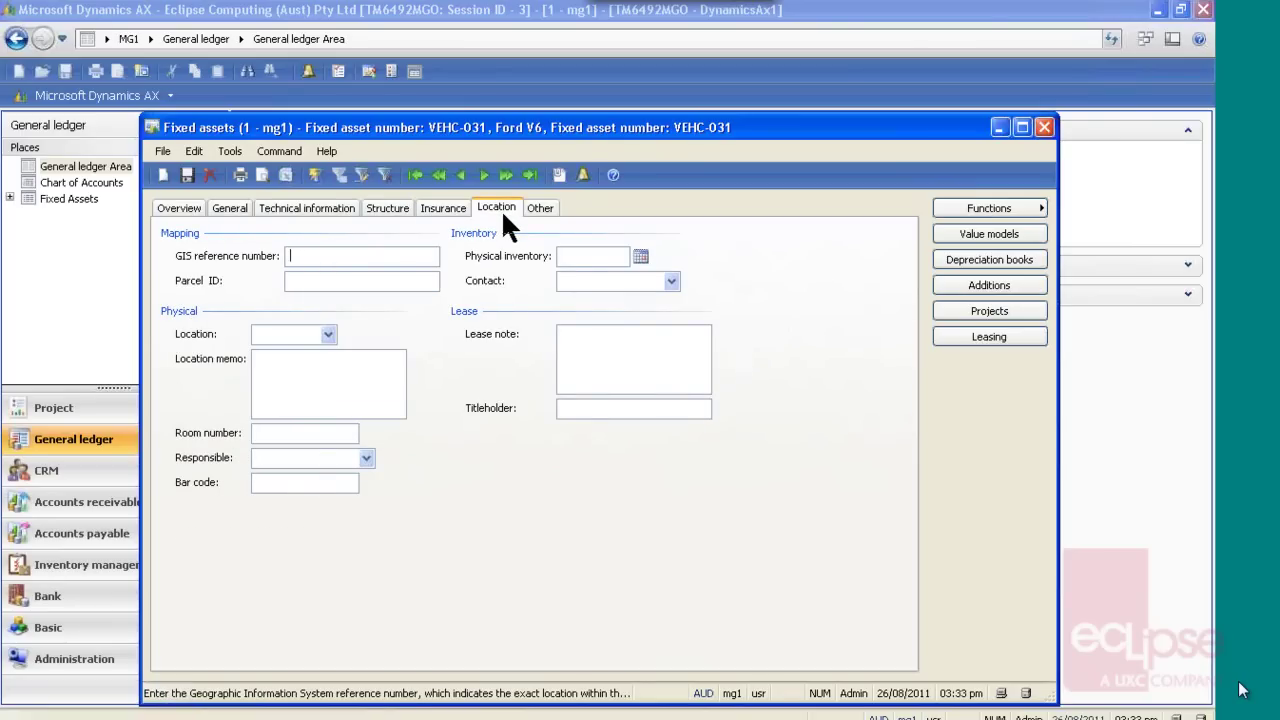
Step: Set VEHC-031's location to Darwin and assign a responsible employee
{"action": "left_click", "coordinate": [588, 257]}
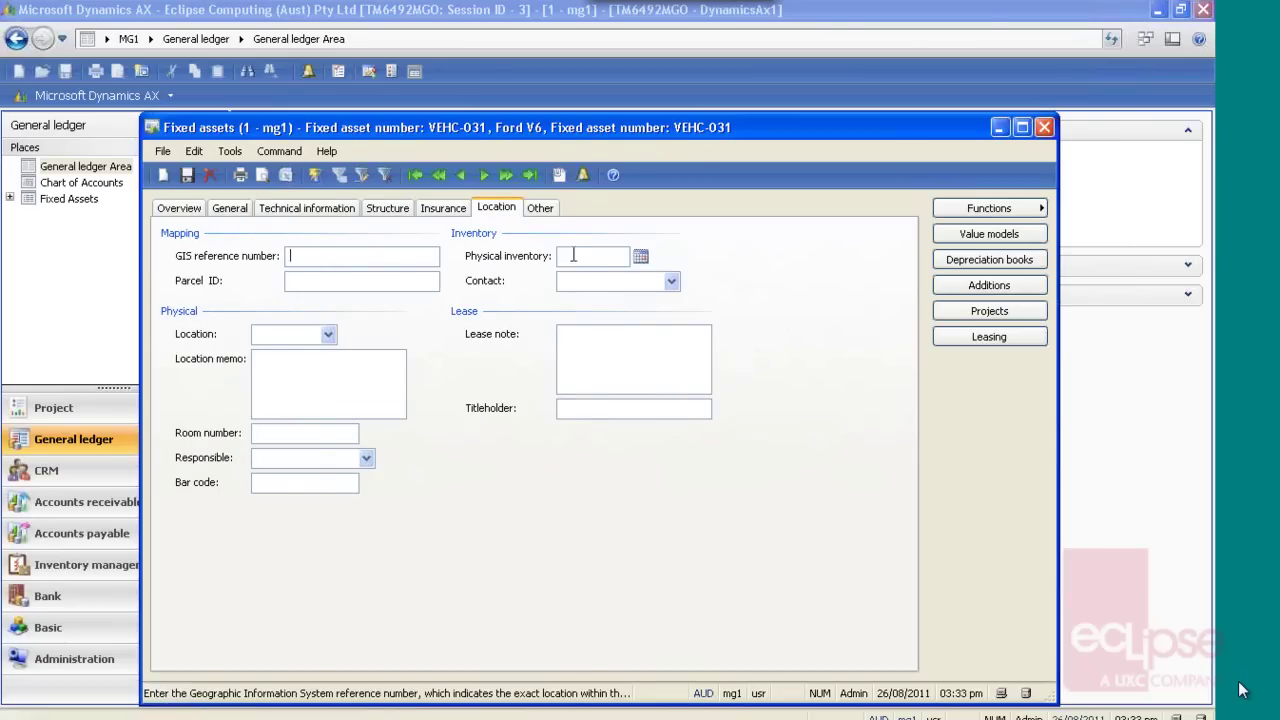
{"action": "left_click", "coordinate": [328, 336]}
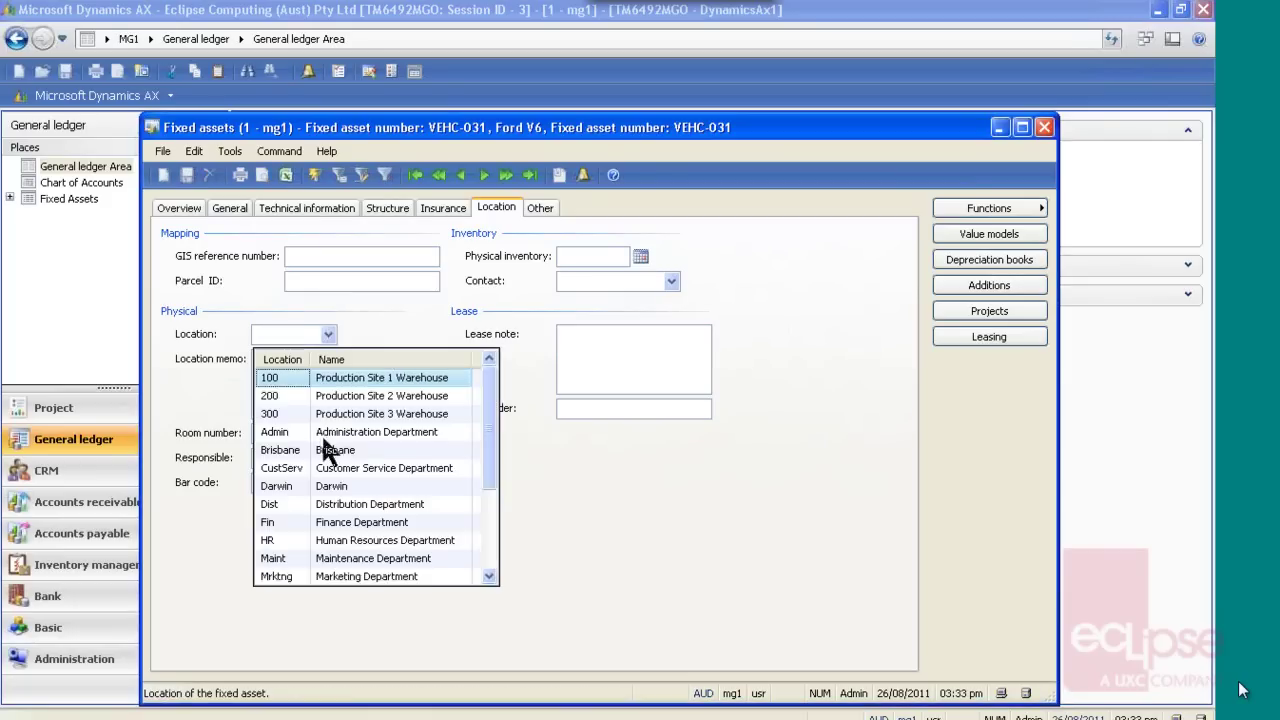
{"action": "scroll", "coordinate": [318, 466], "scroll_direction": "down", "scroll_amount": 2}
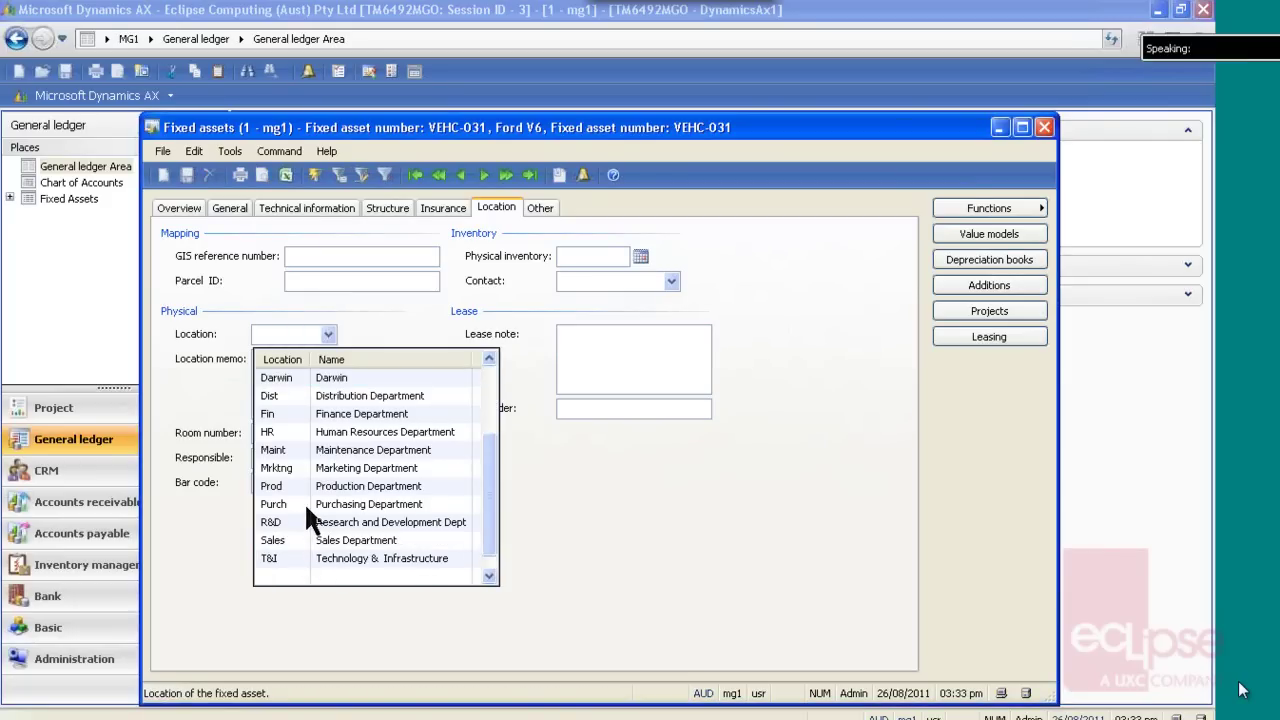
{"action": "left_click", "coordinate": [306, 377]}
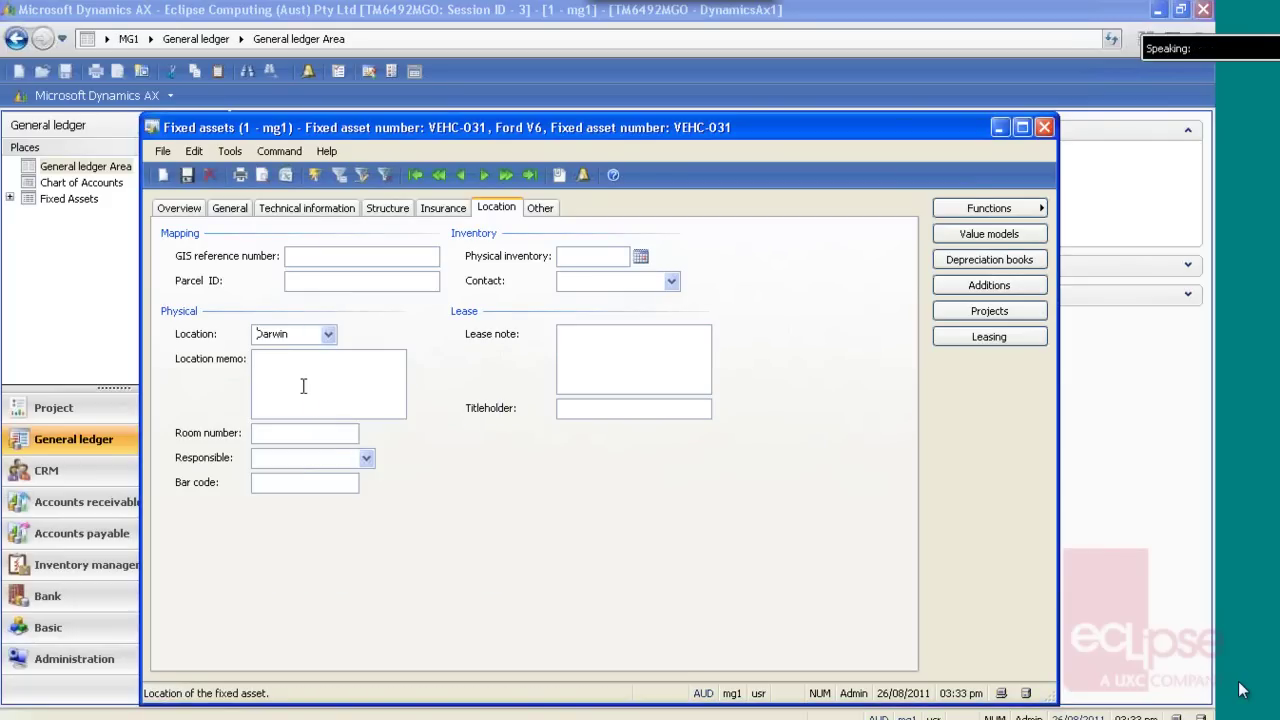
{"action": "left_click", "coordinate": [366, 459]}
{"action": "left_click", "coordinate": [292, 500]}
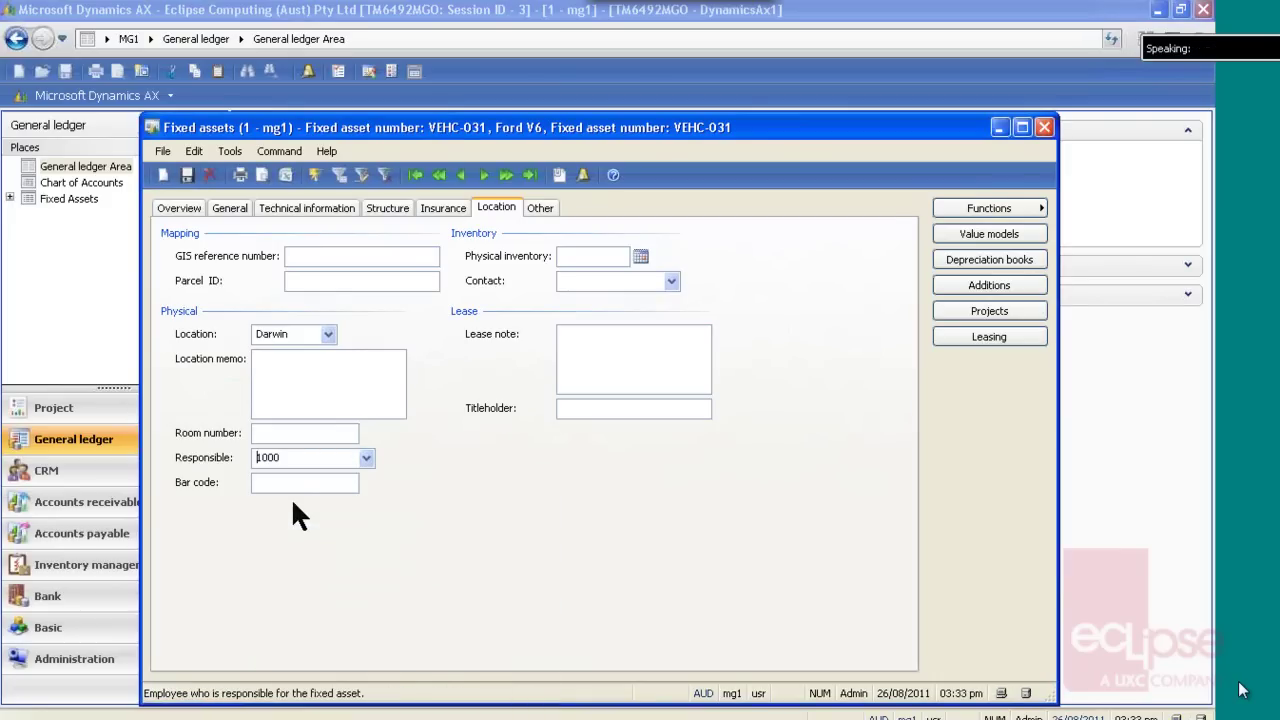
{"action": "left_click", "coordinate": [283, 484]}
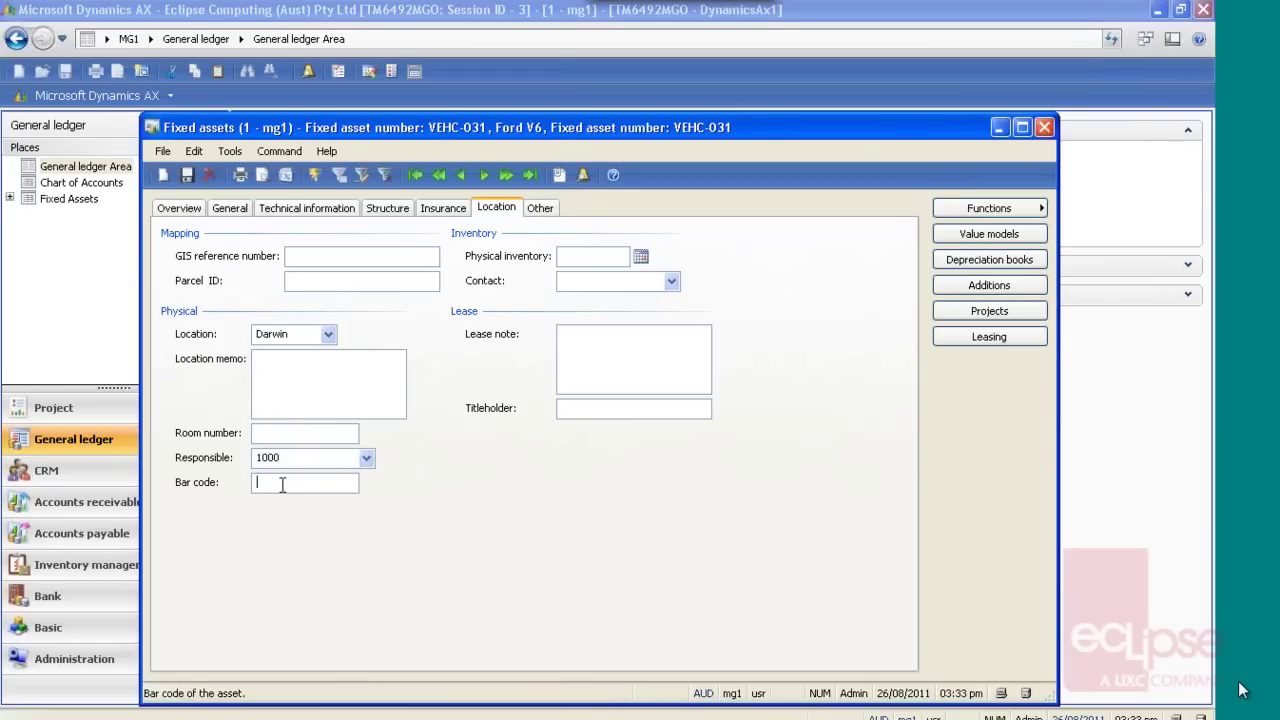
Step: Check the Other tab's disposal restrictions, then bring up the asset's VEHC value model
{"action": "left_click", "coordinate": [542, 209]}
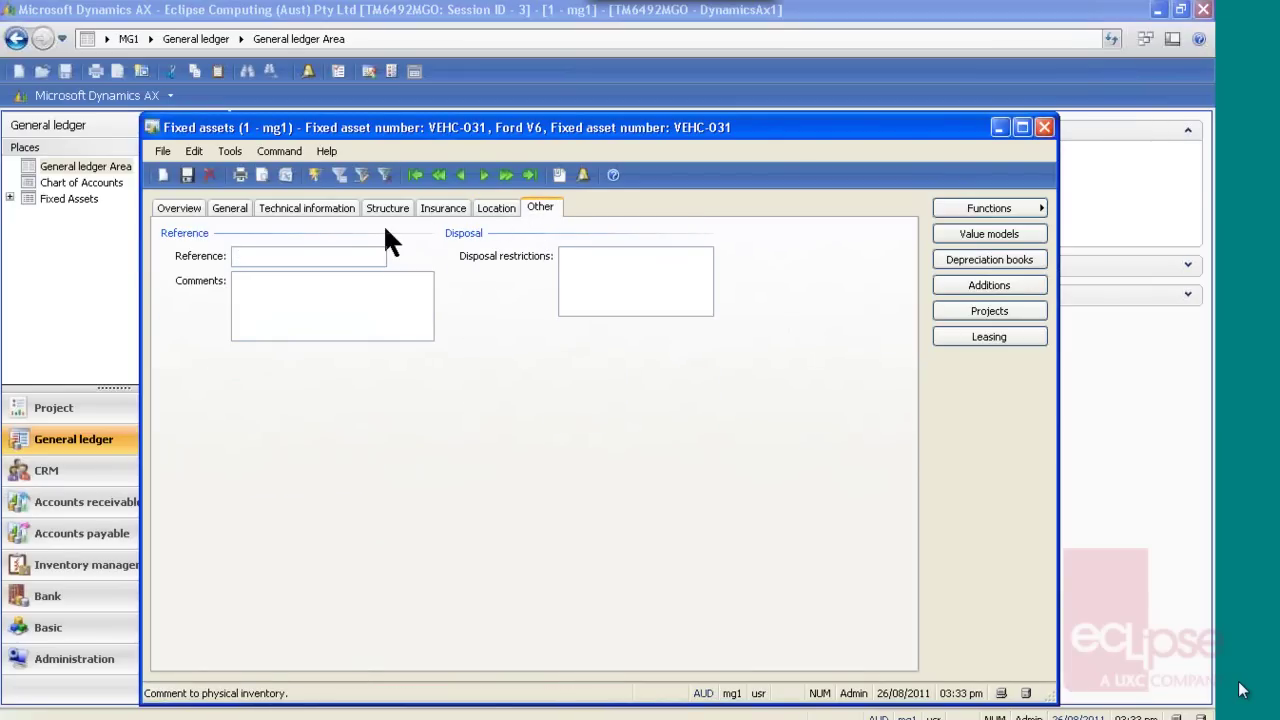
{"action": "left_click", "coordinate": [610, 272]}
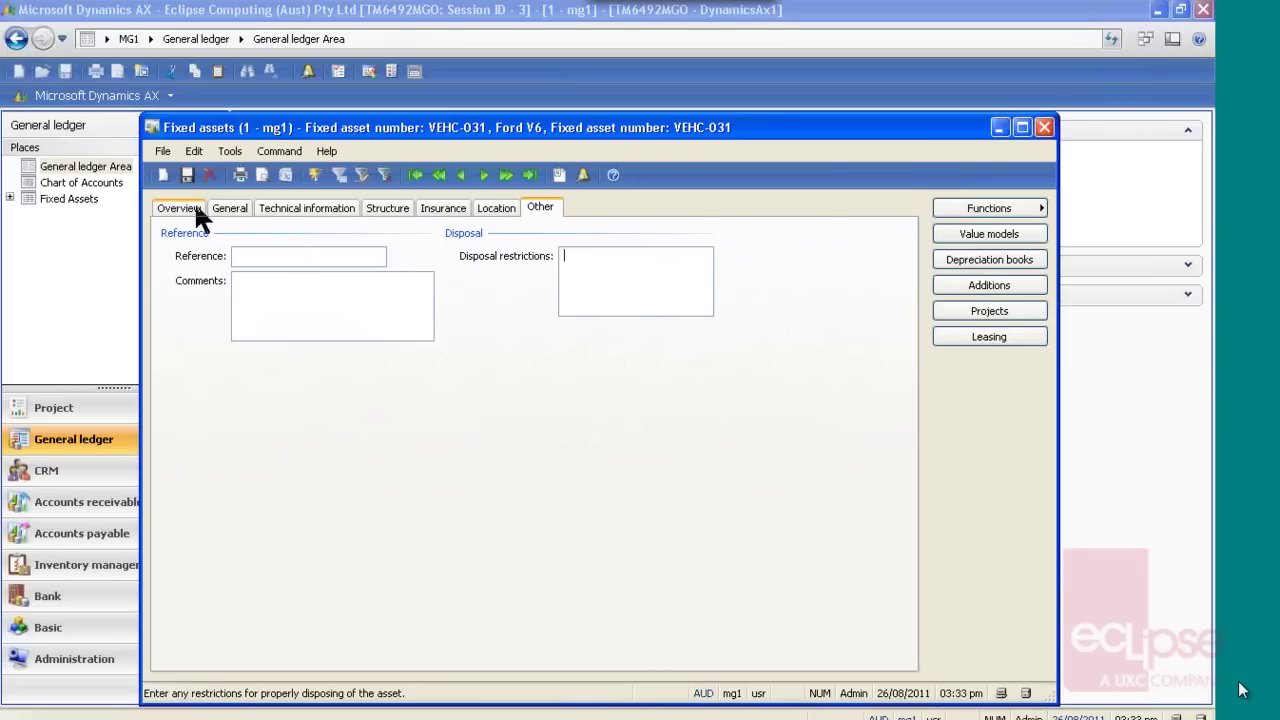
{"action": "left_click", "coordinate": [989, 236]}
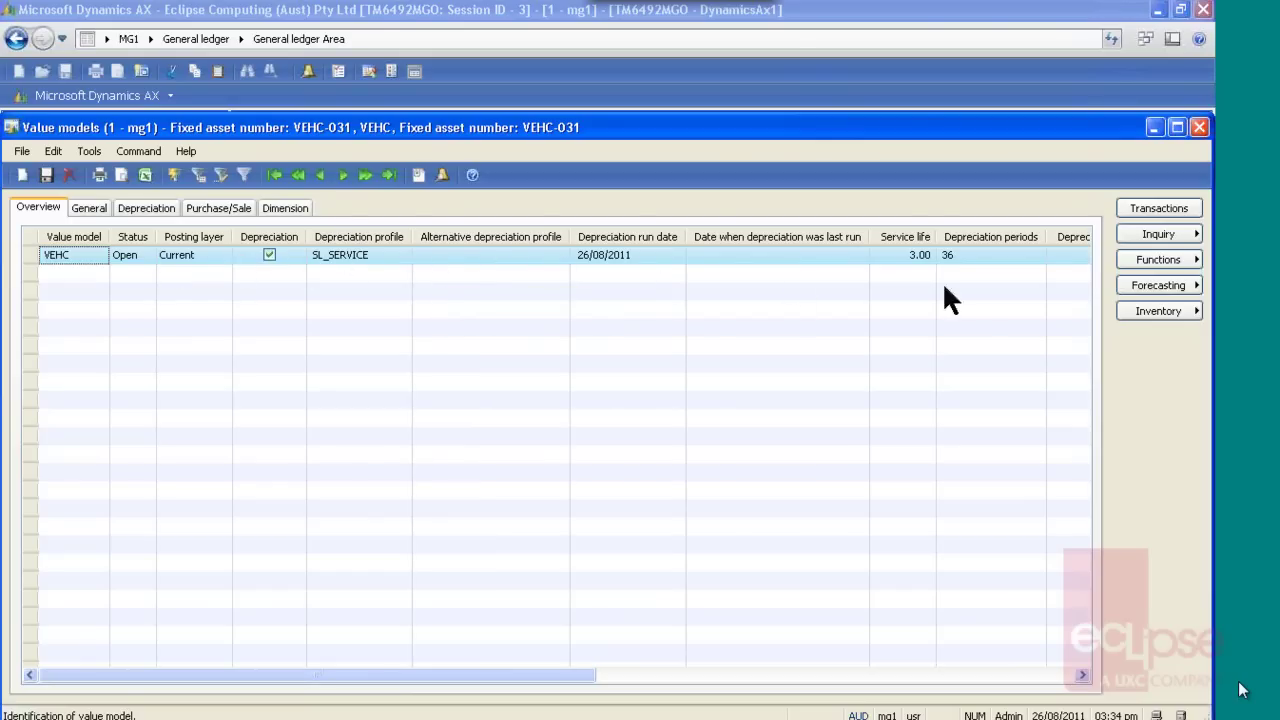
Step: Review the value model's acquisition price, acquisition date and depreciation settings
{"action": "left_click", "coordinate": [80, 210]}
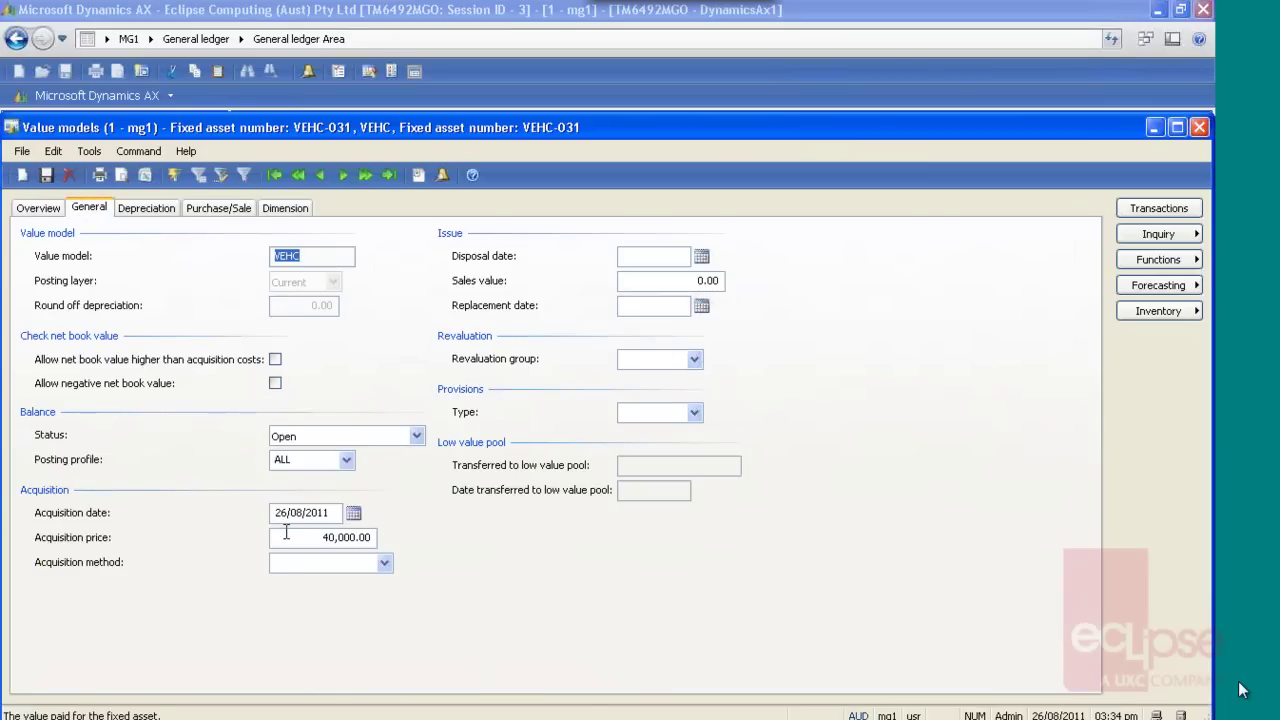
{"action": "left_click", "coordinate": [290, 537]}
{"action": "left_click", "coordinate": [274, 512]}
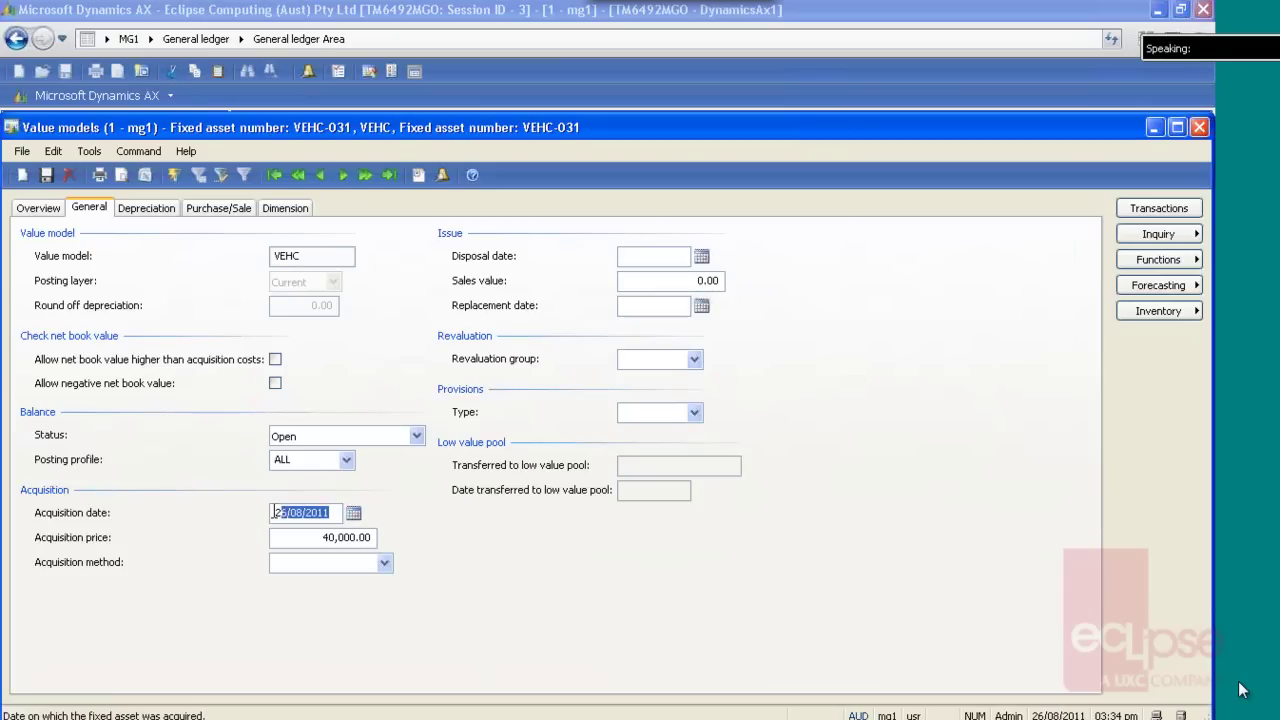
{"action": "left_click", "coordinate": [150, 209]}
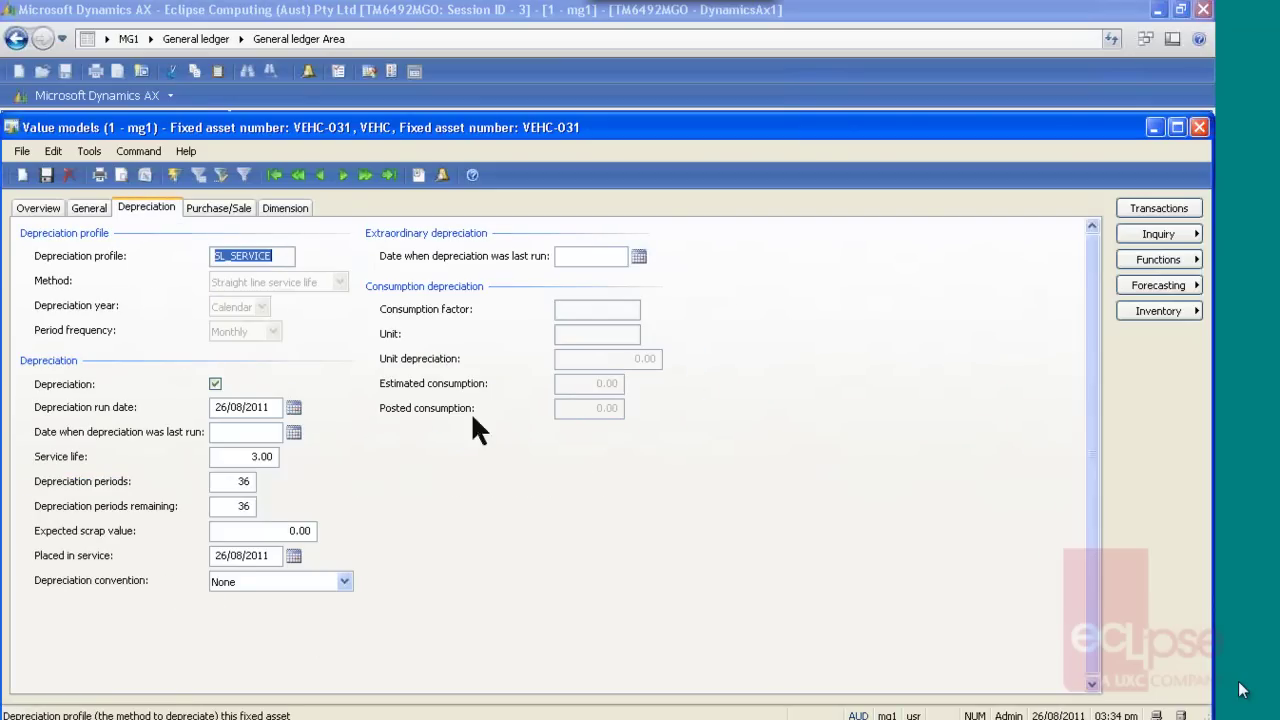
Step: Check the Purchase/Sale order and invoice references and the Dimension tab, then close the value model
{"action": "left_click", "coordinate": [228, 206]}
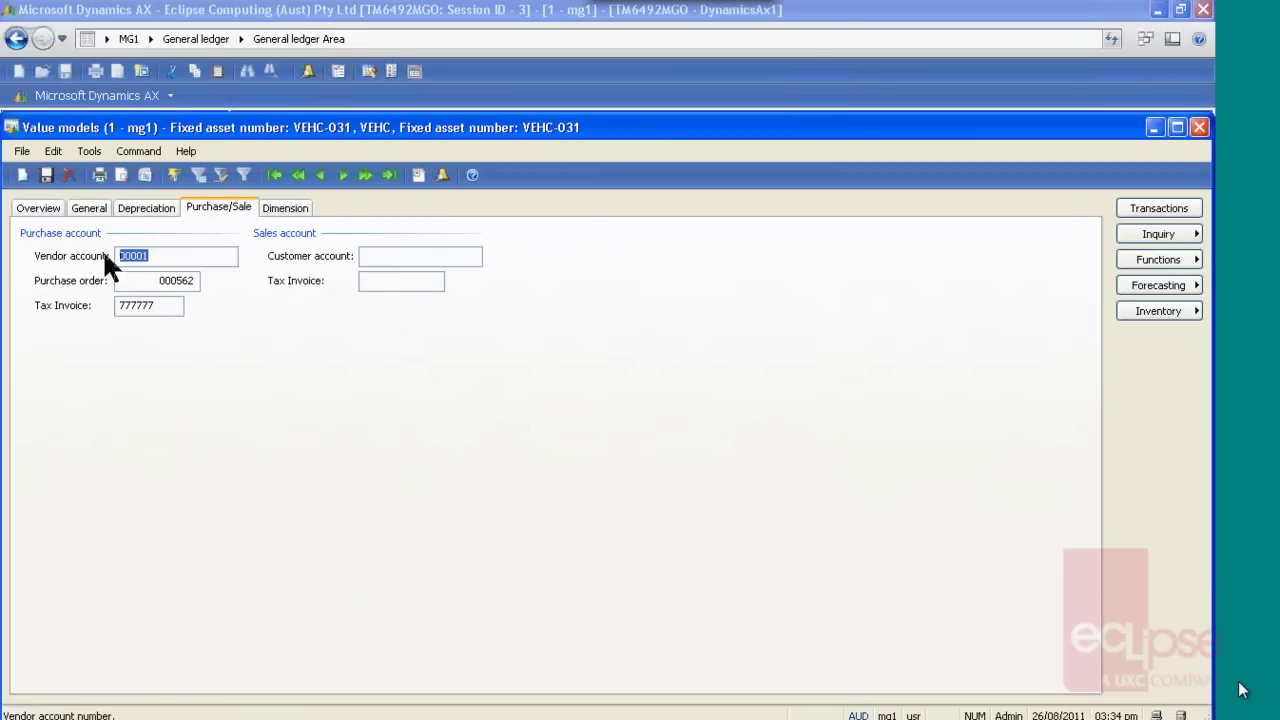
{"action": "left_click", "coordinate": [148, 283]}
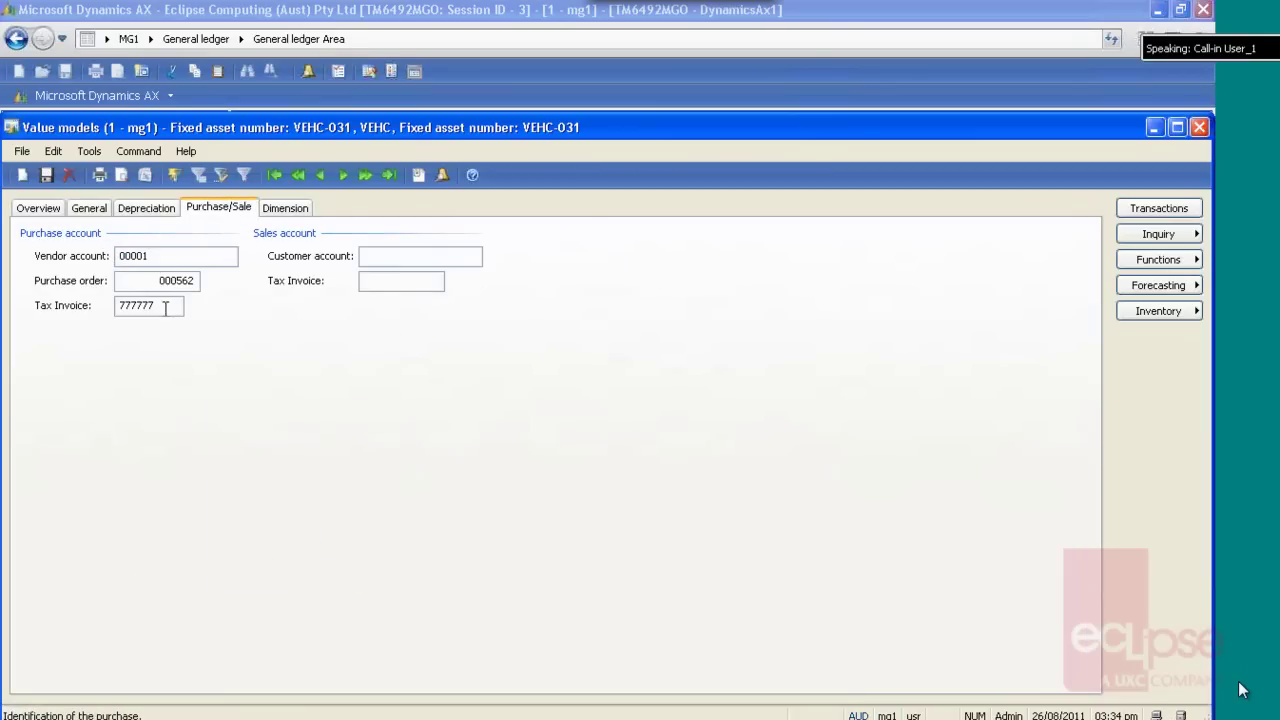
{"action": "left_click", "coordinate": [165, 307]}
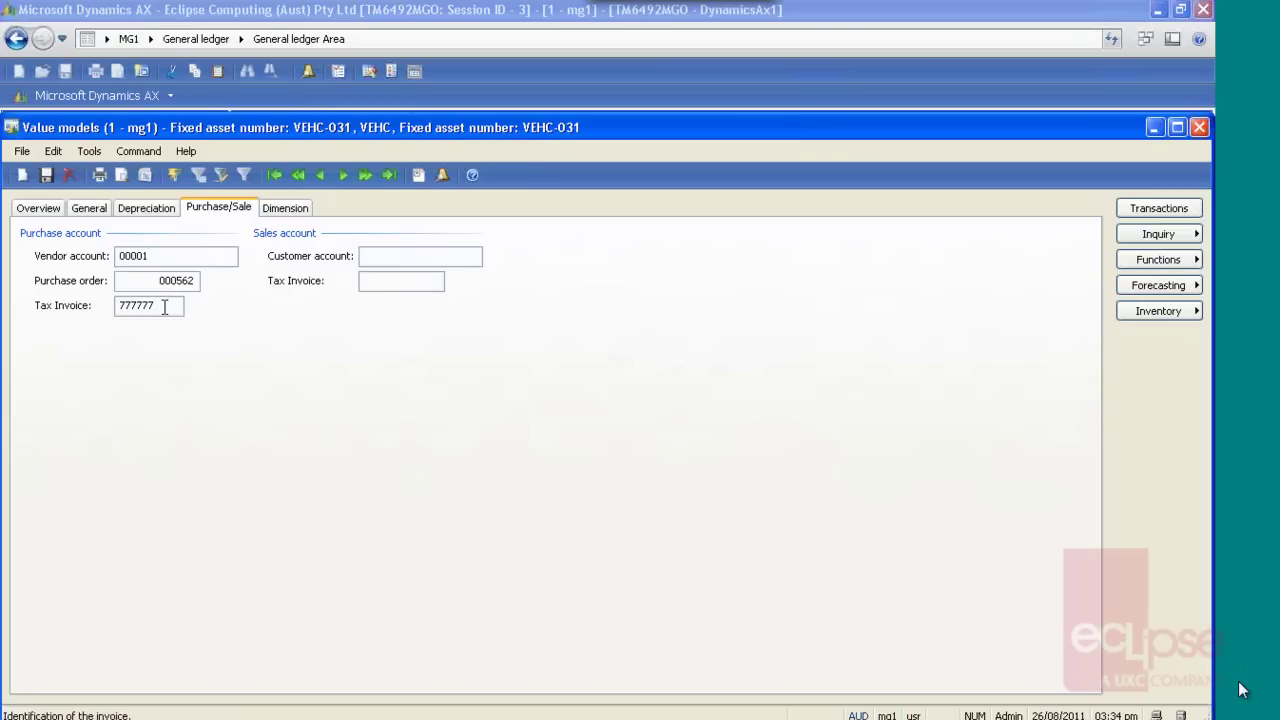
{"action": "left_click", "coordinate": [284, 210]}
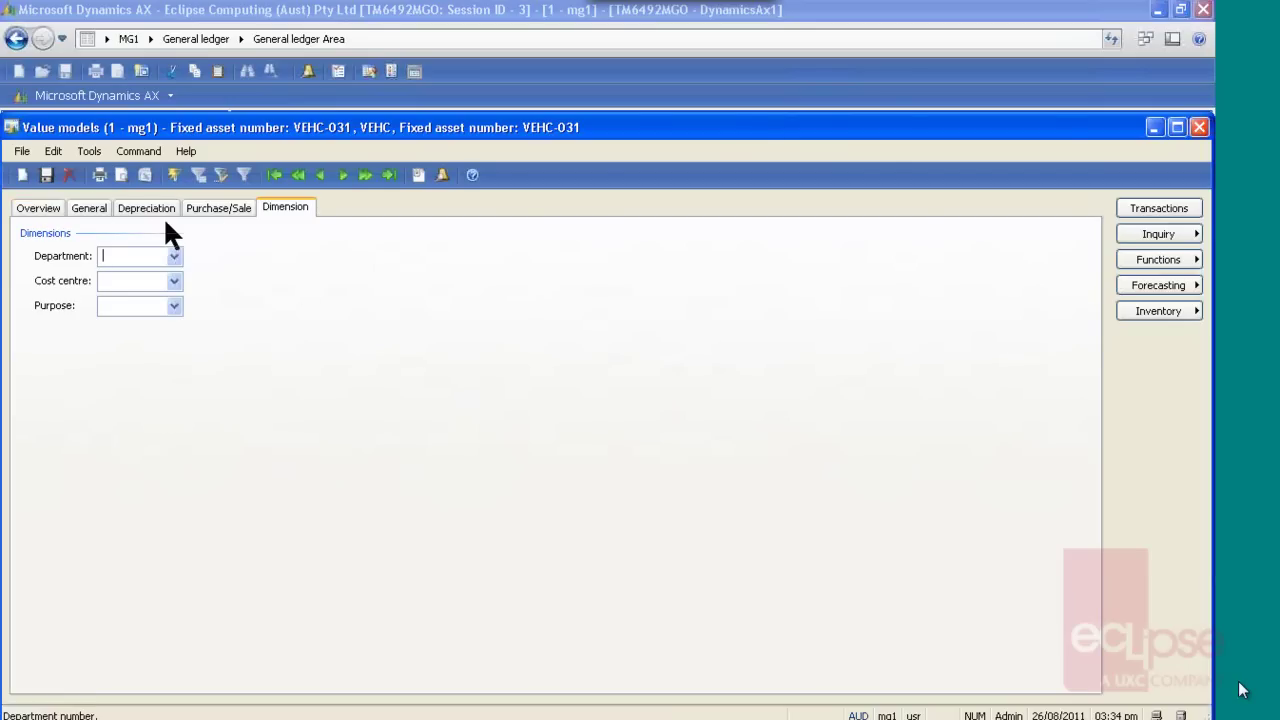
{"action": "key", "text": "Escape"}
{"action": "key", "text": "Escape"}
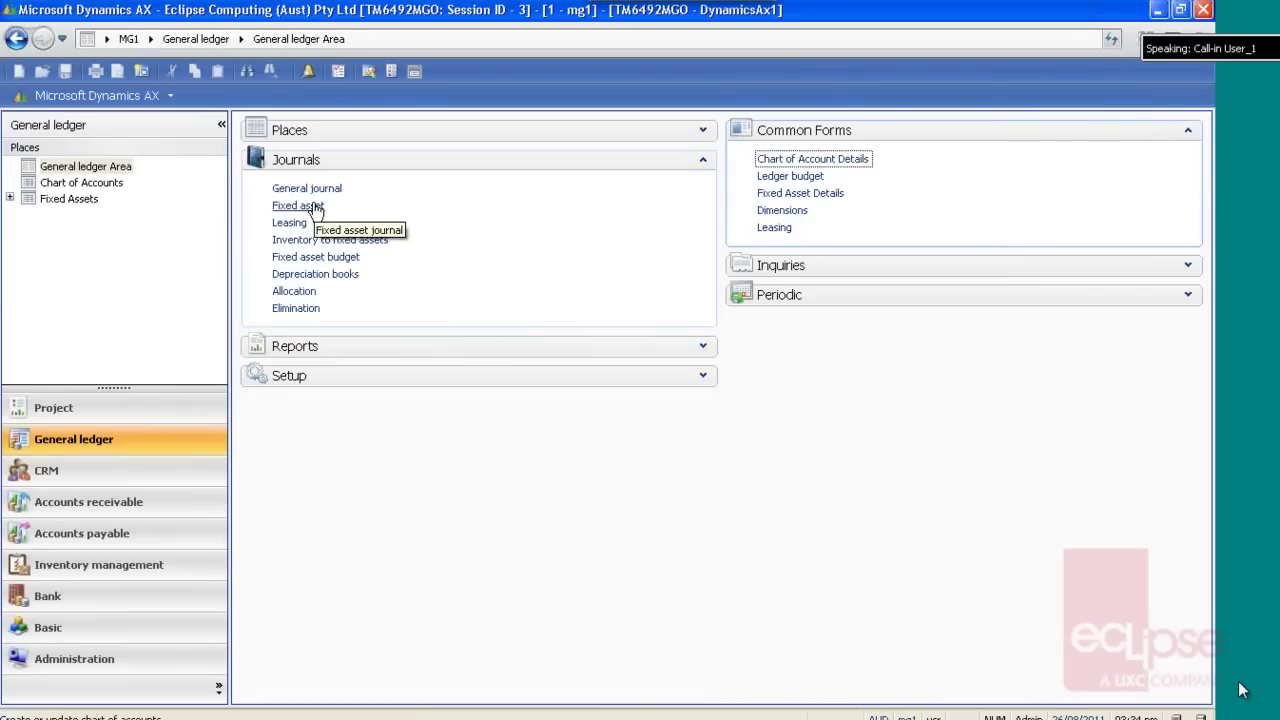
Step: Generate a VEHC-031 depreciation proposal through 30/09/2011 (215.05 and 1,111.11 lines) and post the journal
{"action": "left_click", "coordinate": [314, 206]}
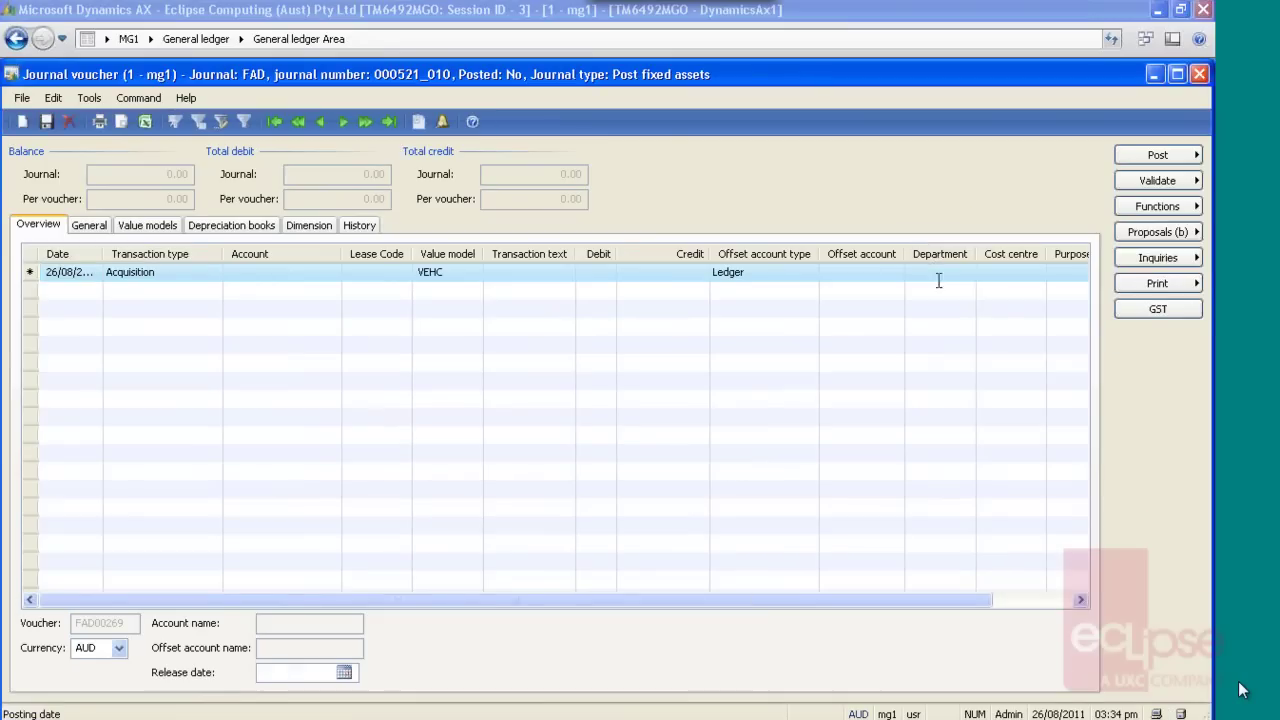
{"action": "left_click", "coordinate": [1157, 232]}
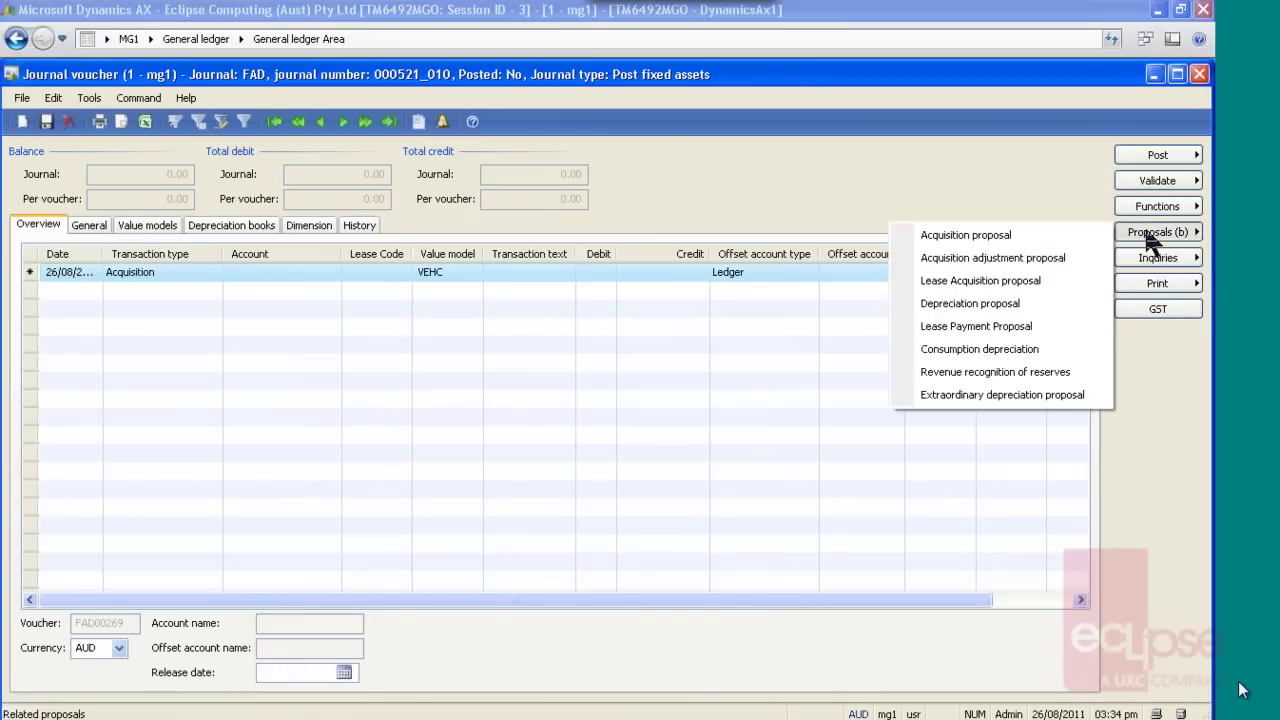
{"action": "left_click", "coordinate": [1007, 310]}
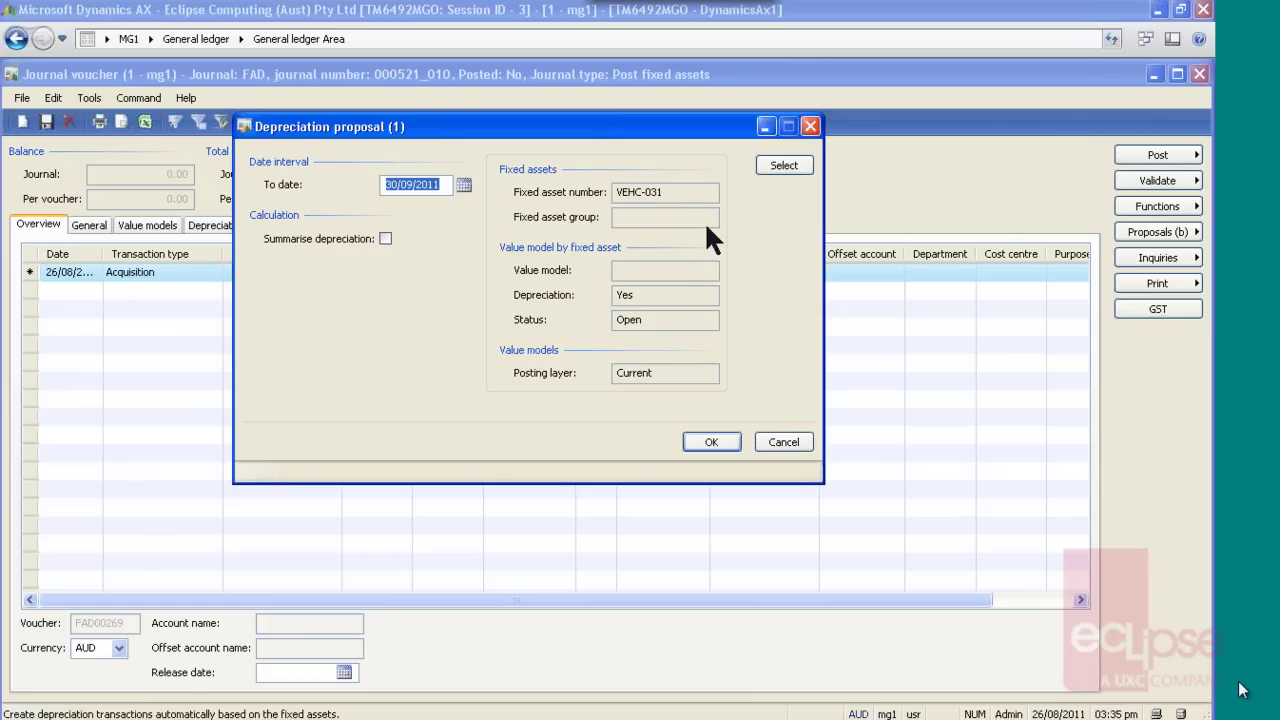
{"action": "left_click", "coordinate": [714, 442]}
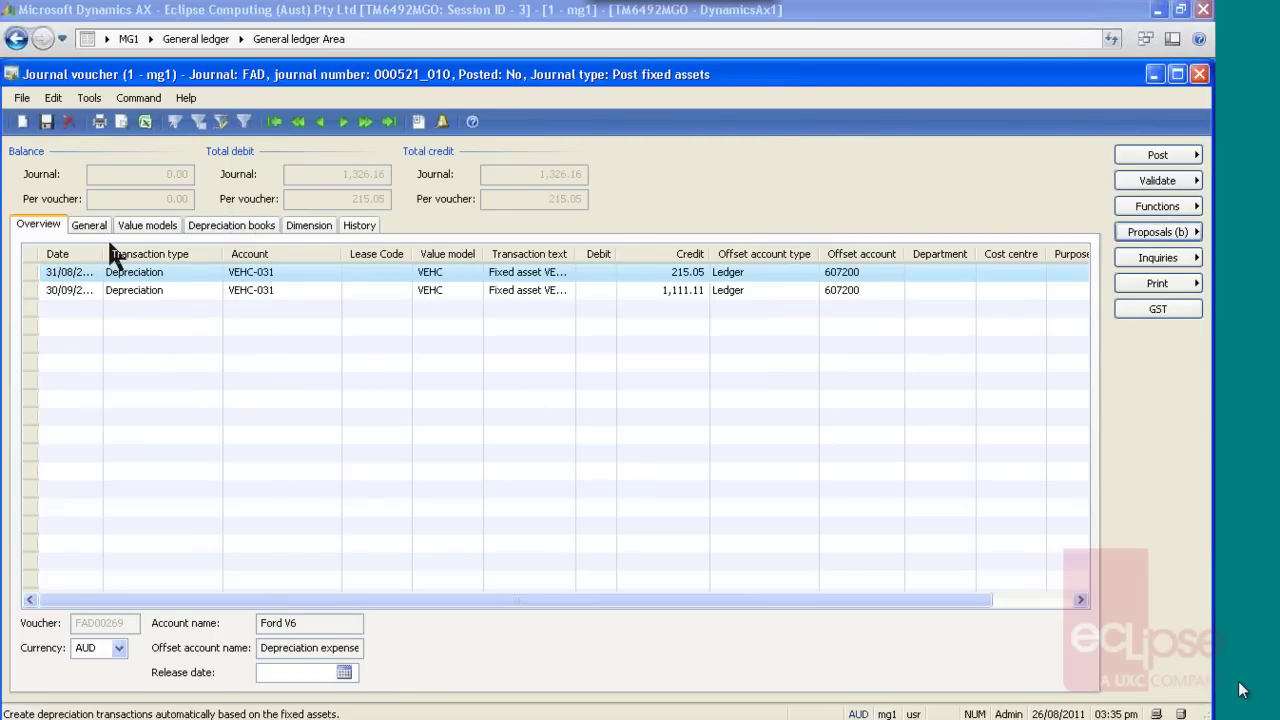
{"action": "left_click_drag", "start_coordinate": [110, 253], "coordinate": [142, 253]}
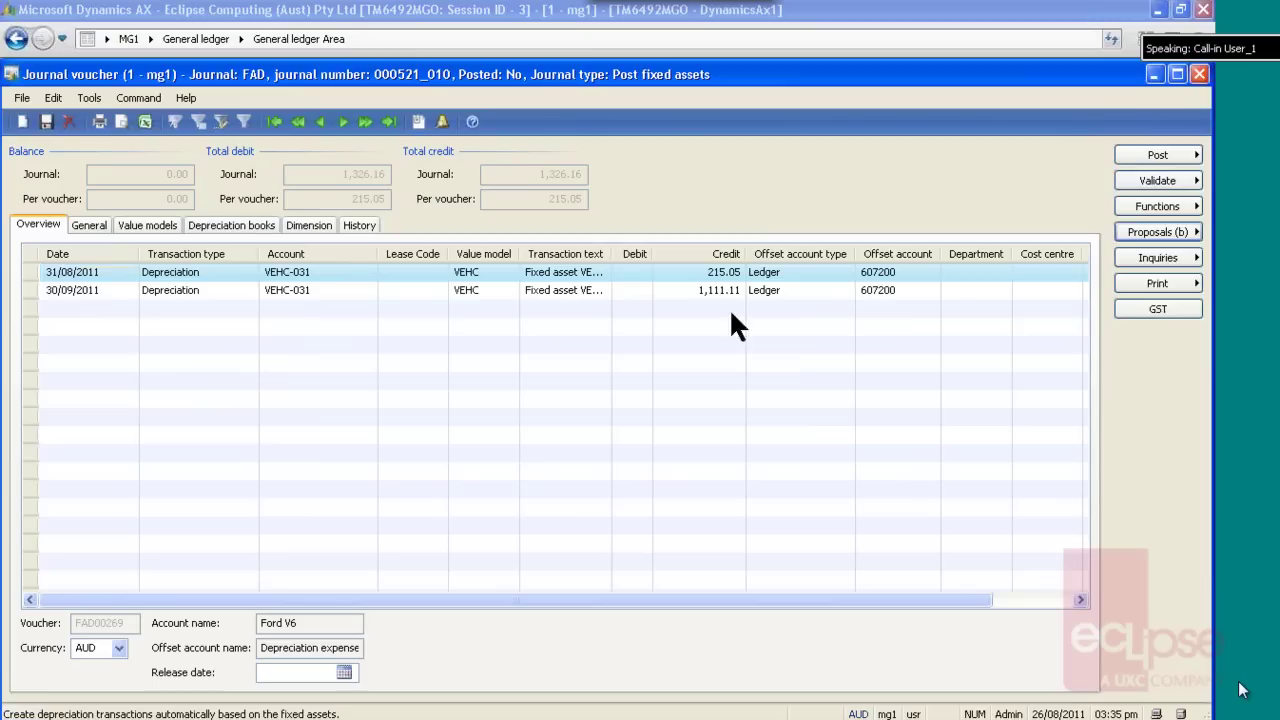
{"action": "left_click", "coordinate": [1158, 160]}
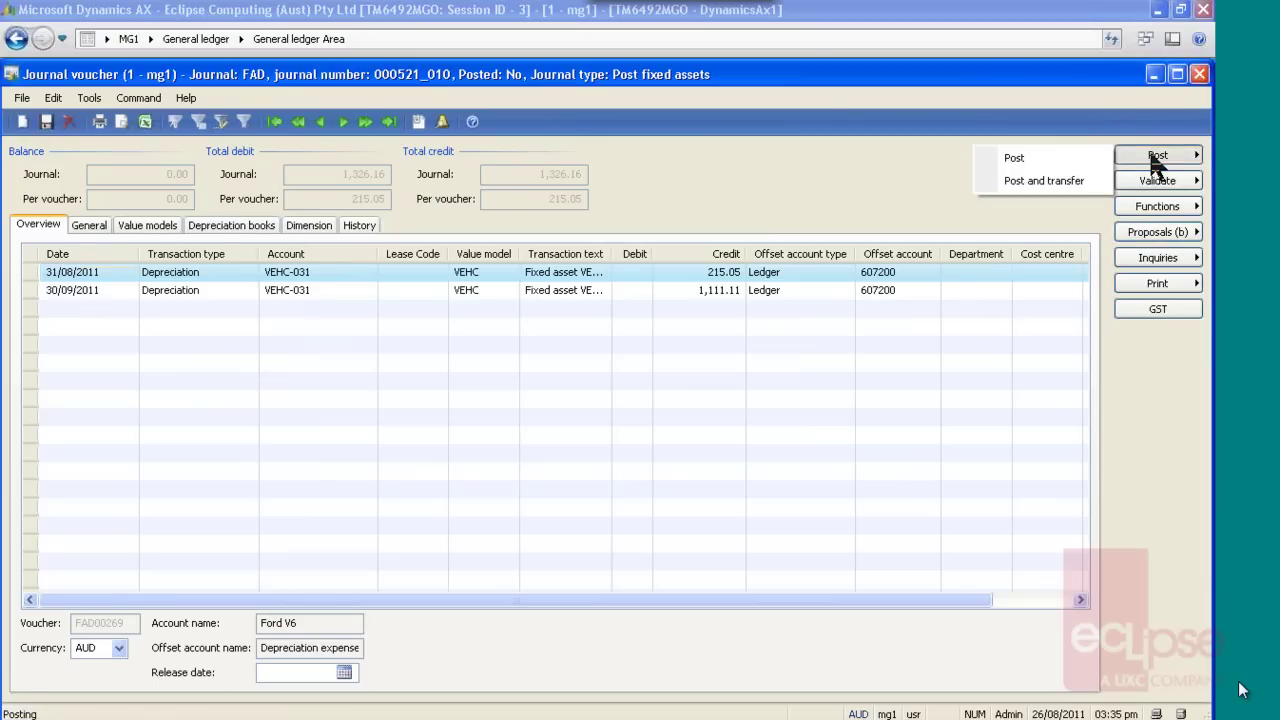
{"action": "left_click", "coordinate": [1077, 155]}
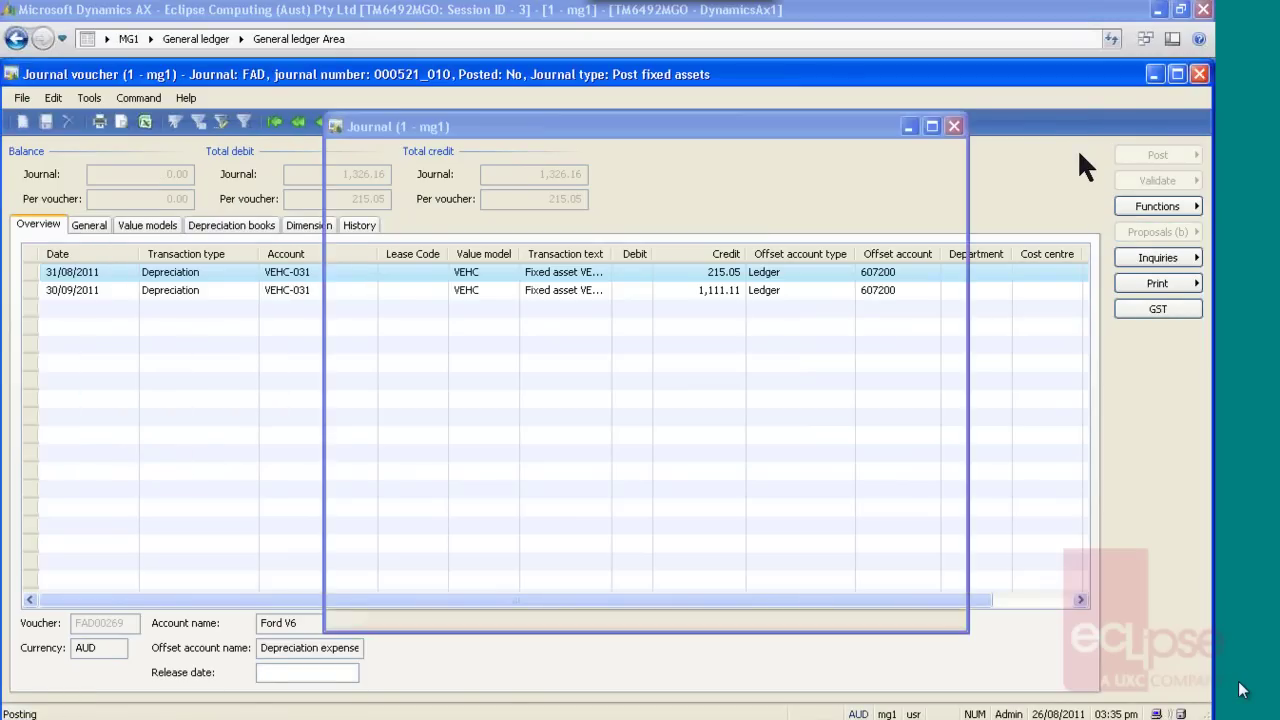
{"action": "key", "text": "Escape"}
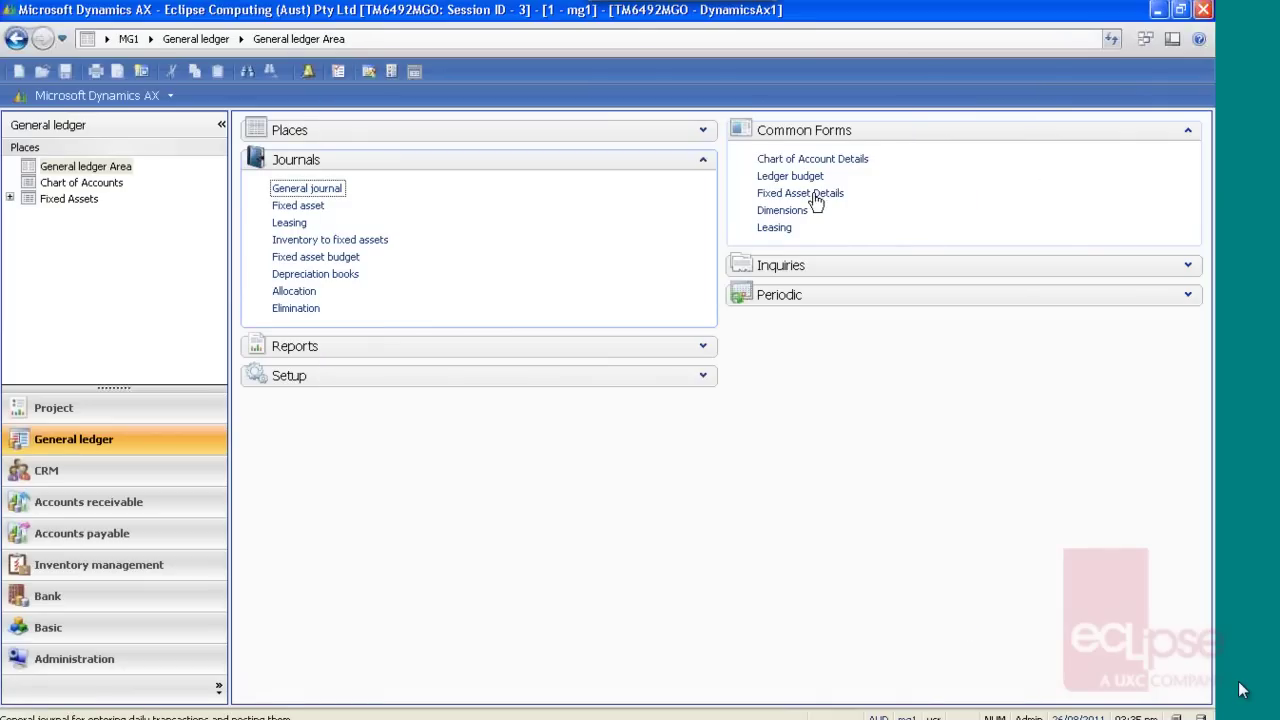
{"action": "left_click", "coordinate": [814, 195]}
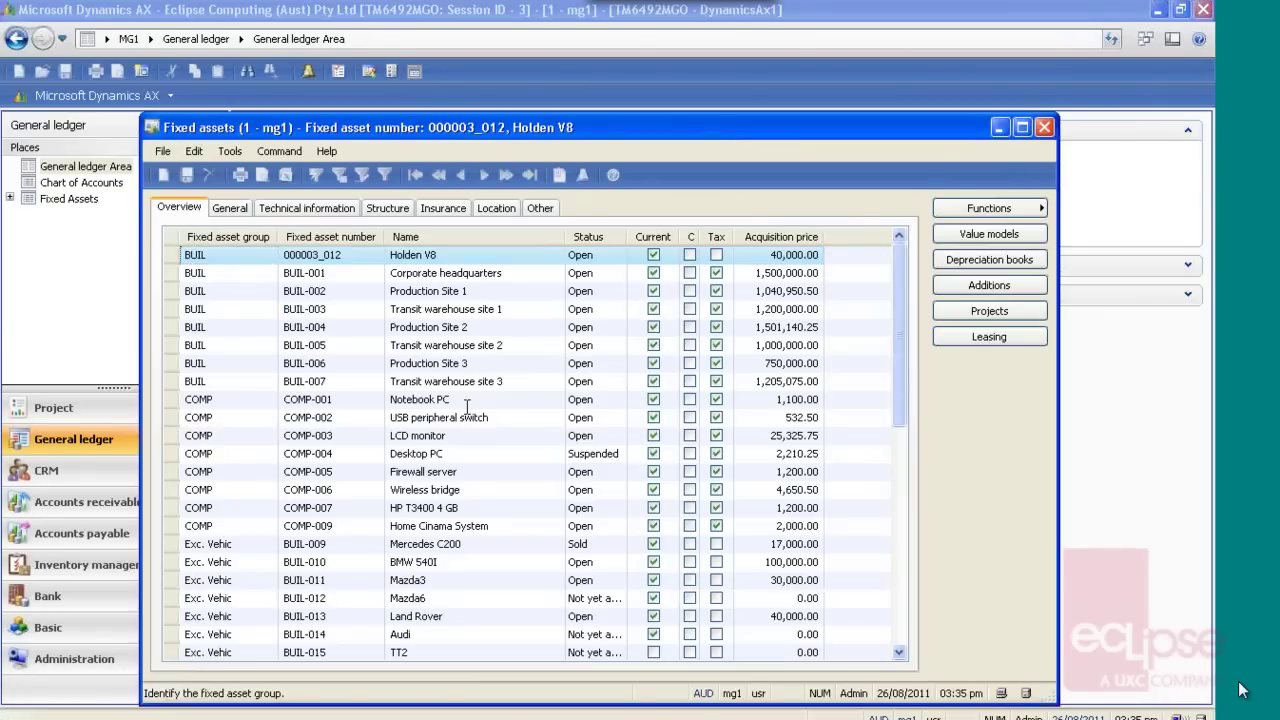
{"action": "scroll", "coordinate": [466, 405], "scroll_direction": "down", "scroll_amount": 15}
{"action": "left_click", "coordinate": [302, 598]}
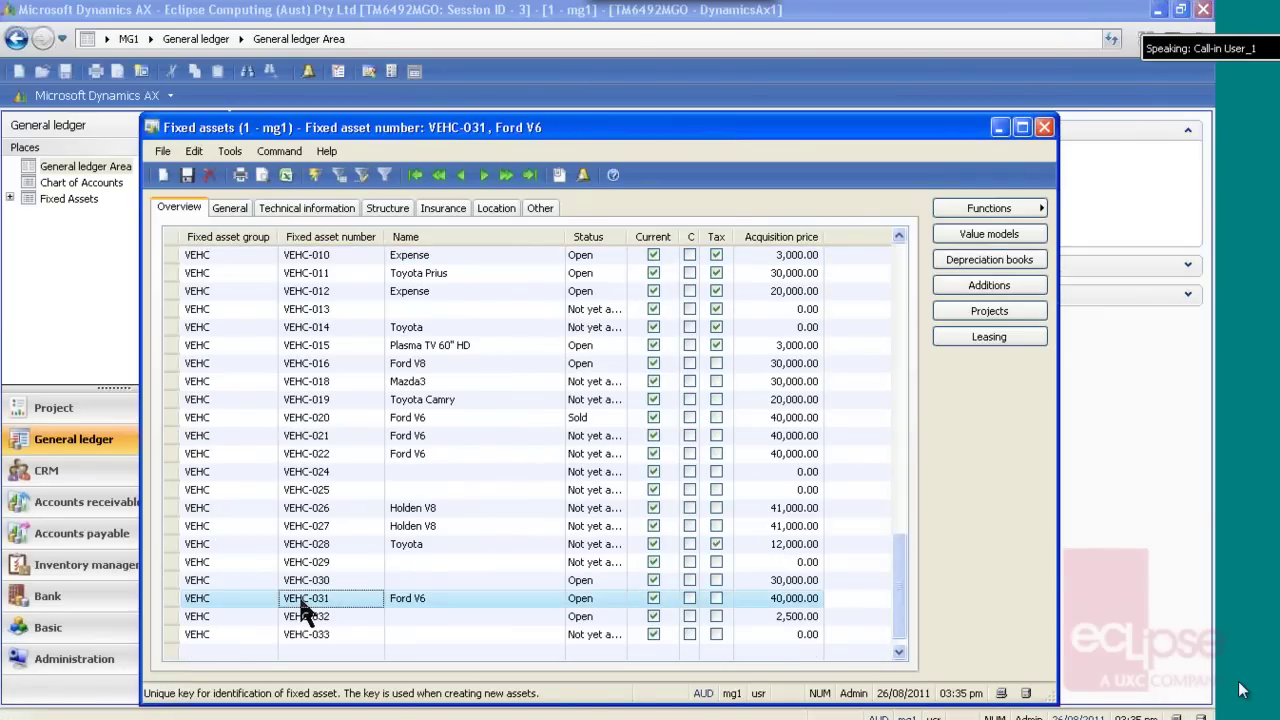
{"action": "left_click", "coordinate": [985, 234]}
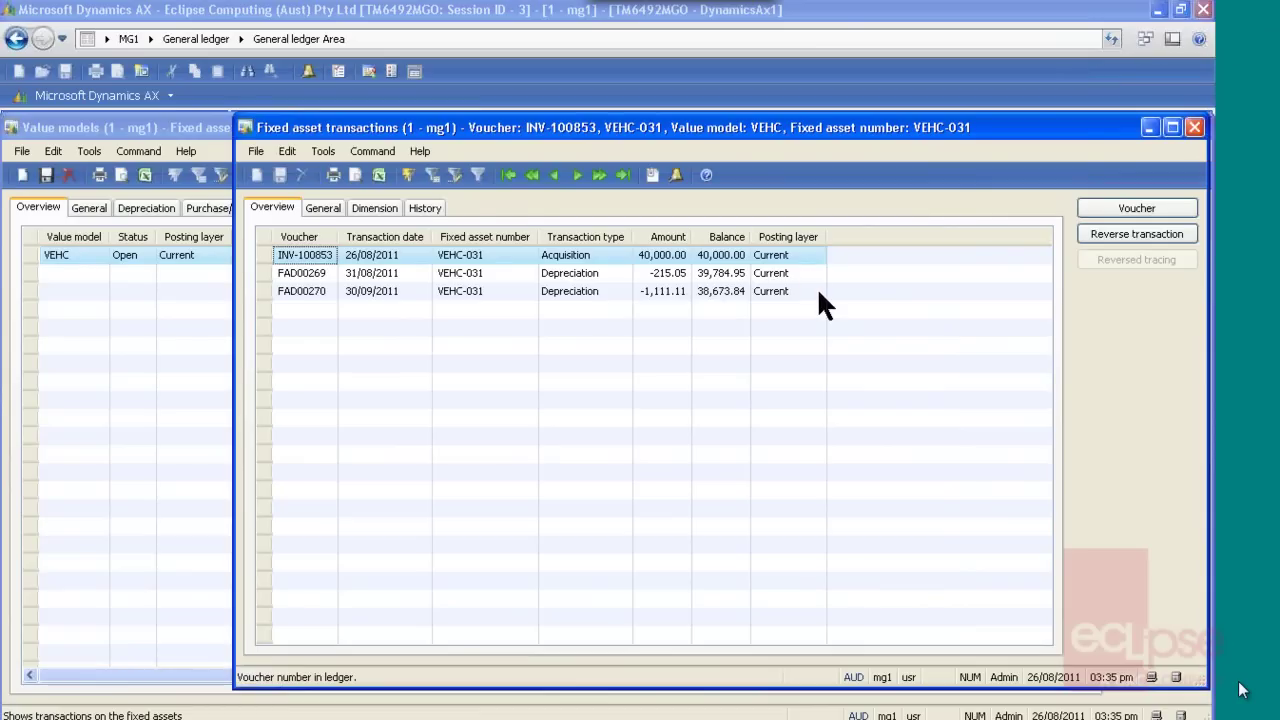
{"action": "key", "text": "Escape"}
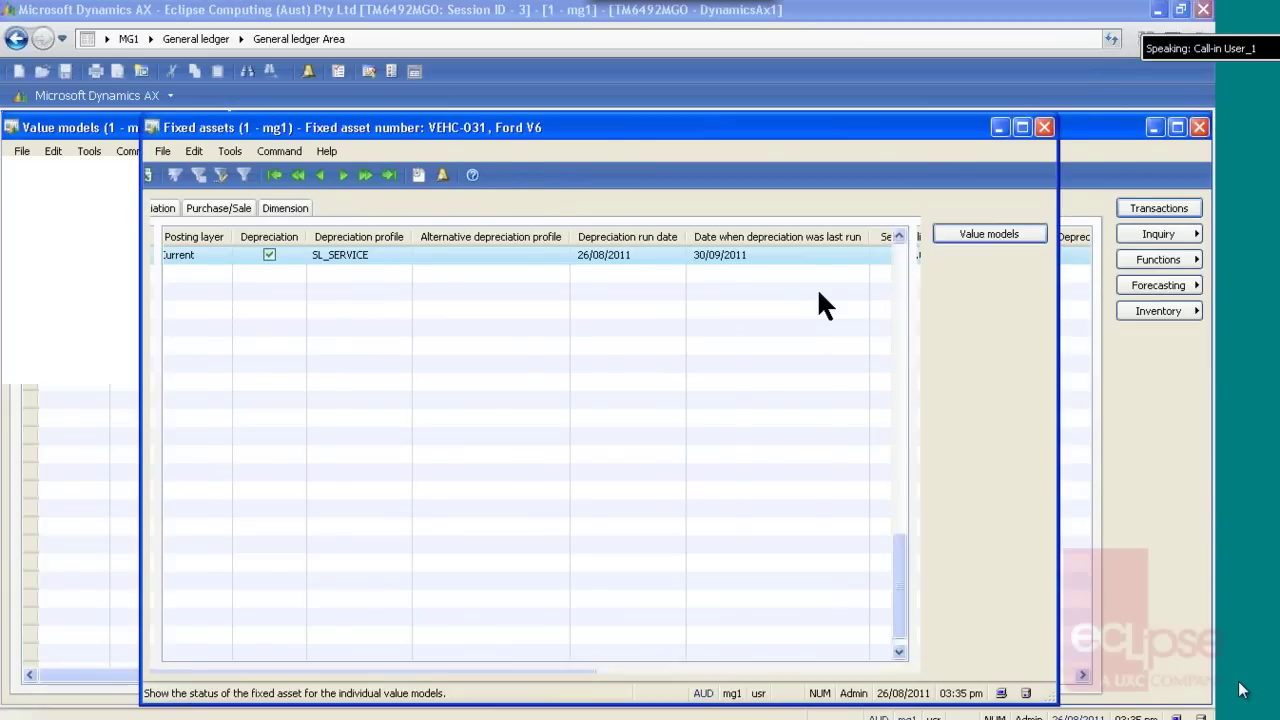
{"action": "key", "text": "Escape"}
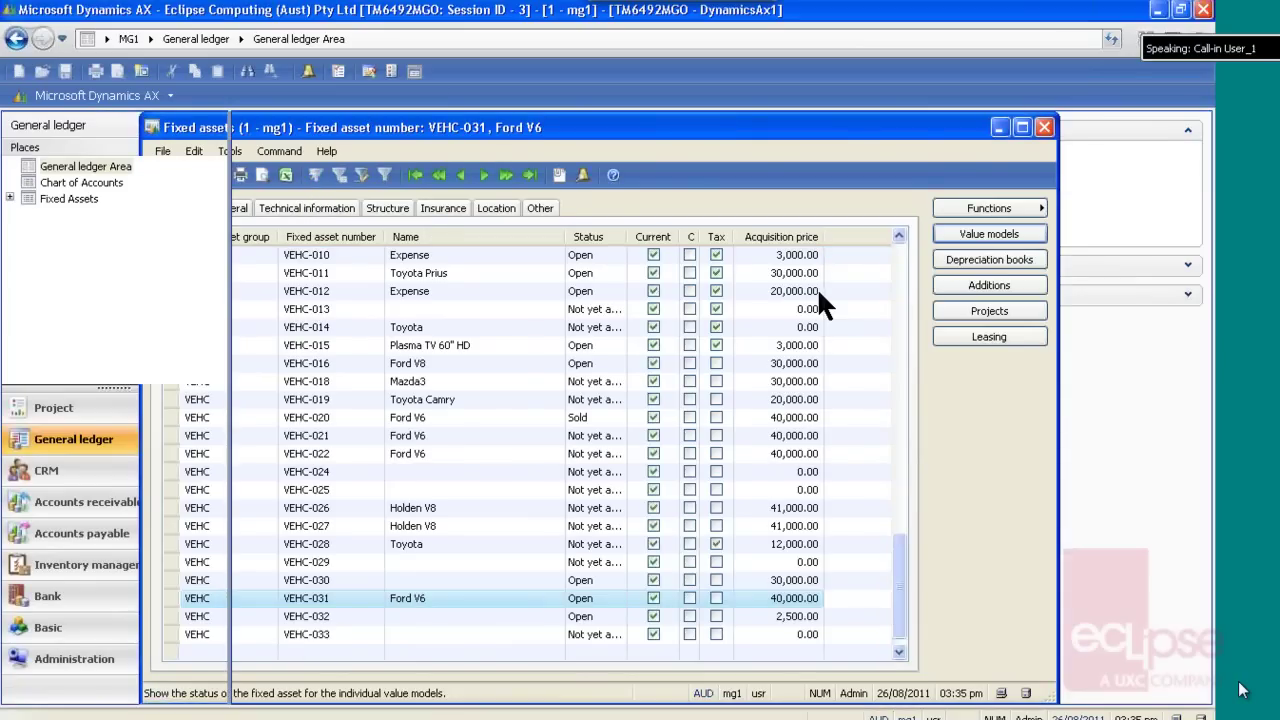
Step: Start a new free text invoice in Accounts receivable and pick its customer
{"action": "left_click", "coordinate": [140, 500]}
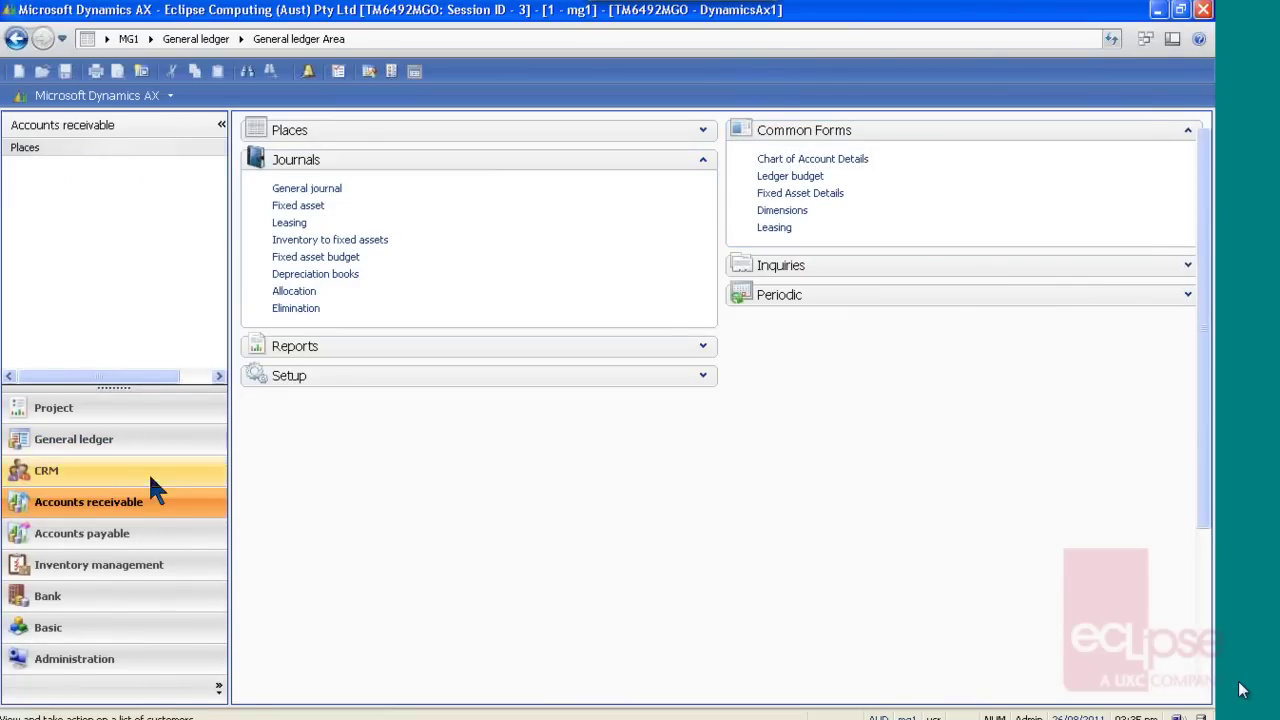
{"action": "left_click", "coordinate": [783, 228]}
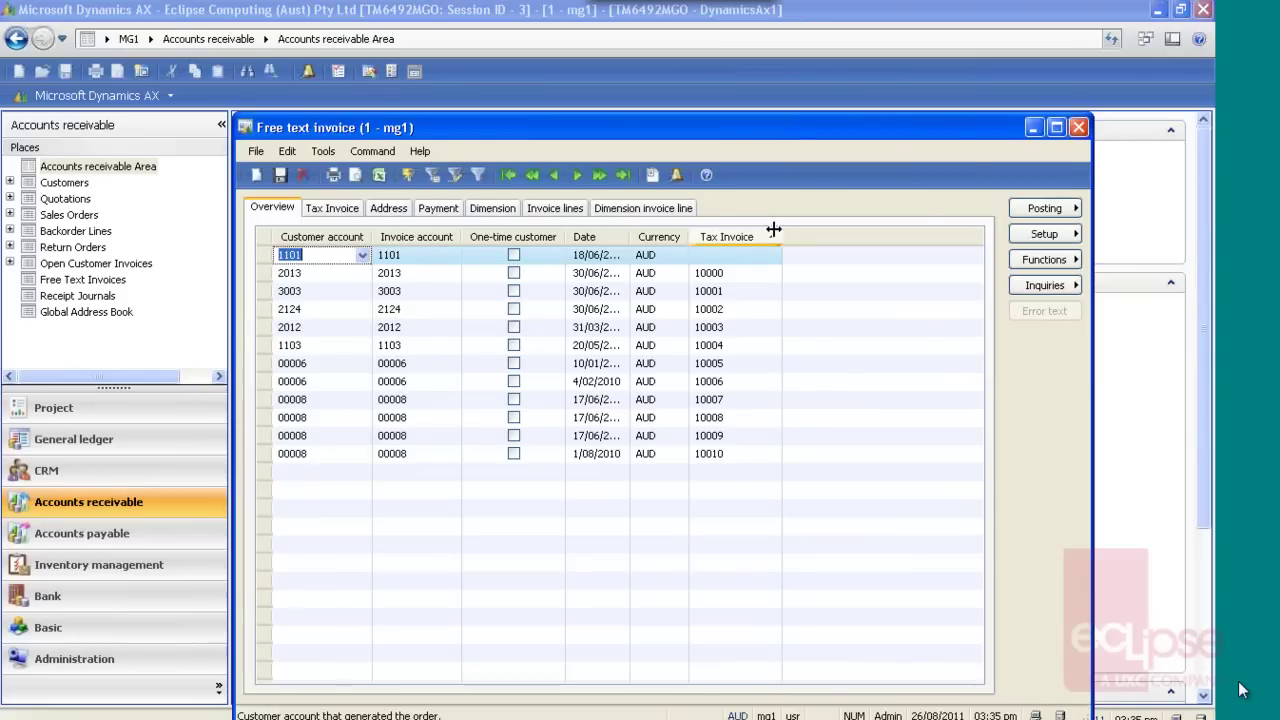
{"action": "left_click", "coordinate": [362, 255]}
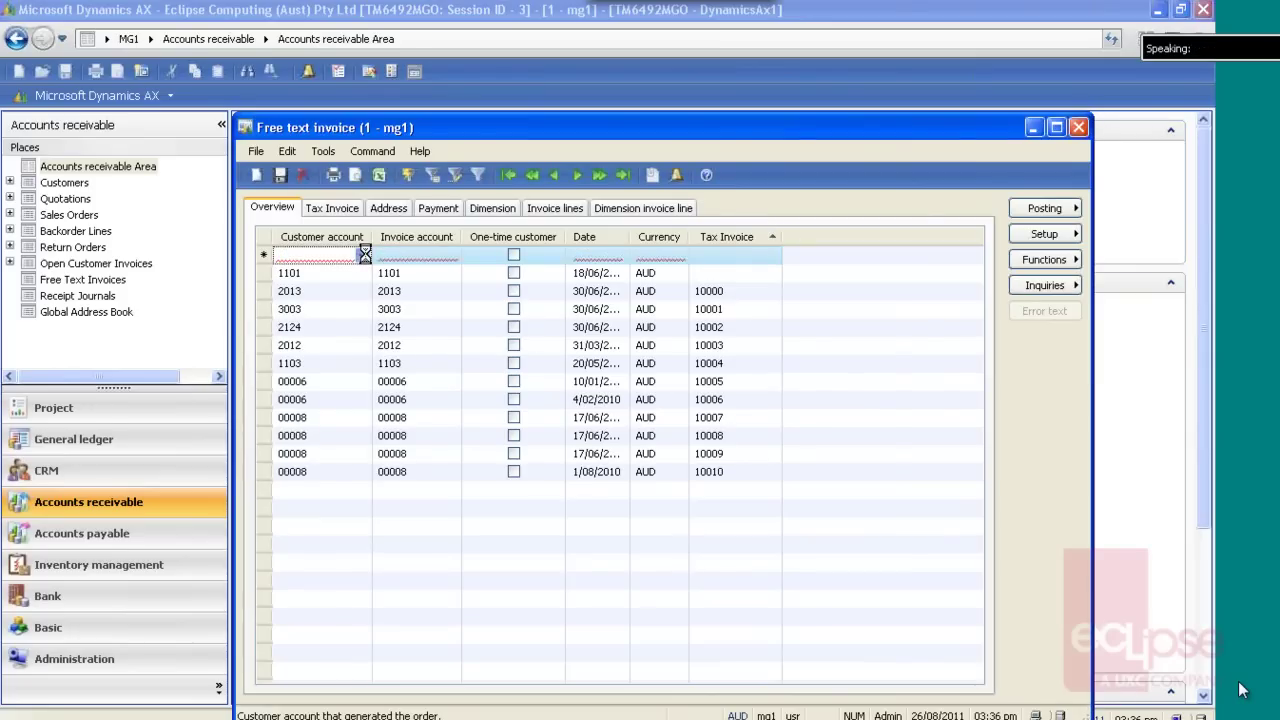
{"action": "left_click", "coordinate": [334, 290]}
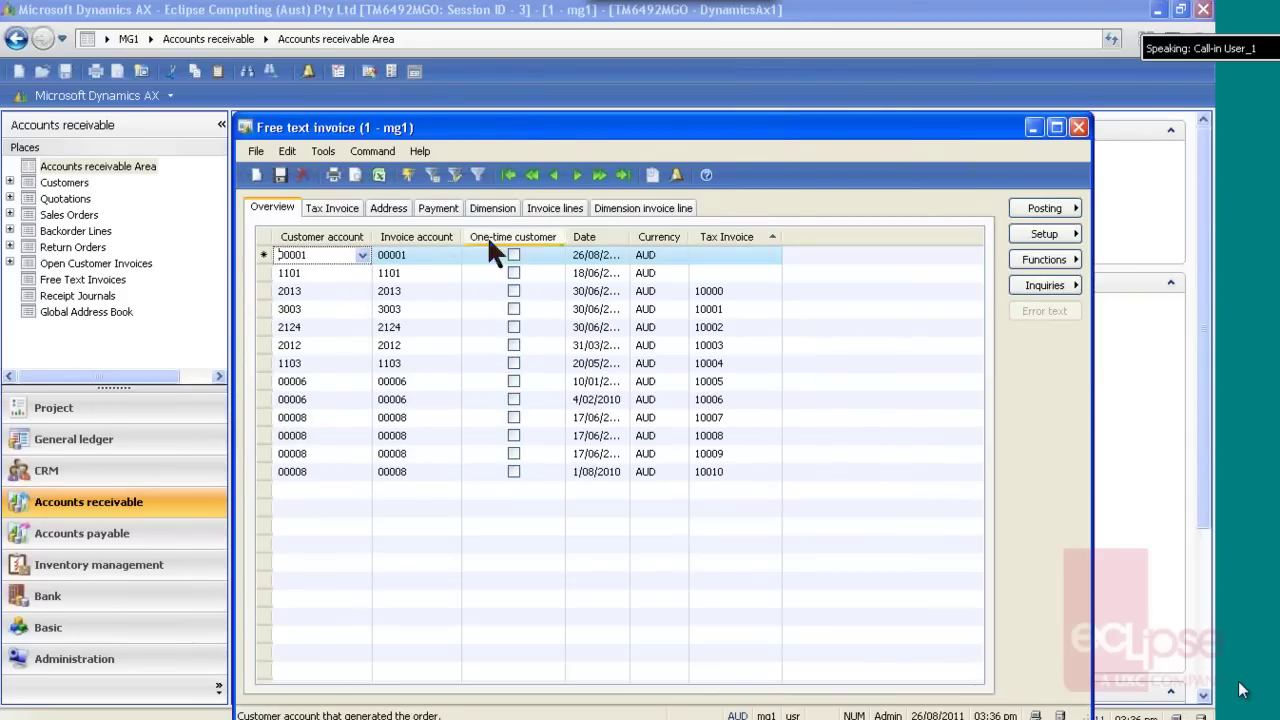
Step: Add an invoice line on ledger account 1004 with amount 25,000.00
{"action": "left_click", "coordinate": [541, 207]}
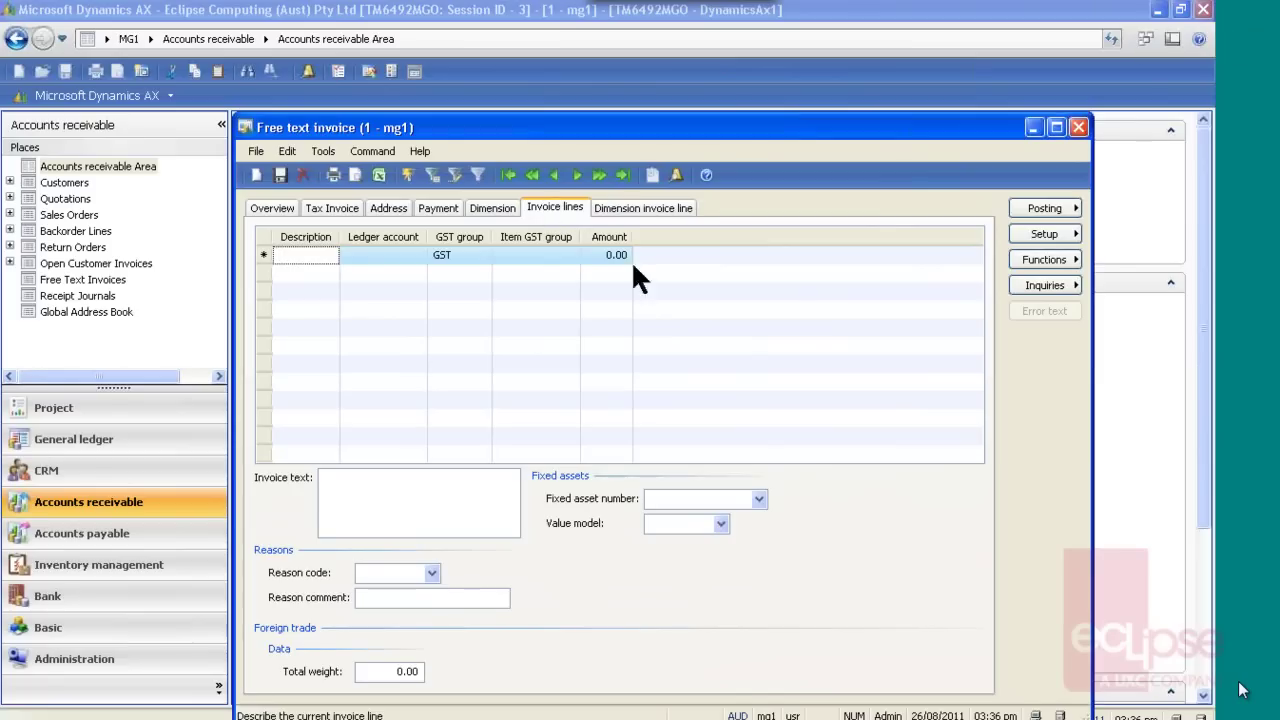
{"action": "left_click", "coordinate": [390, 255]}
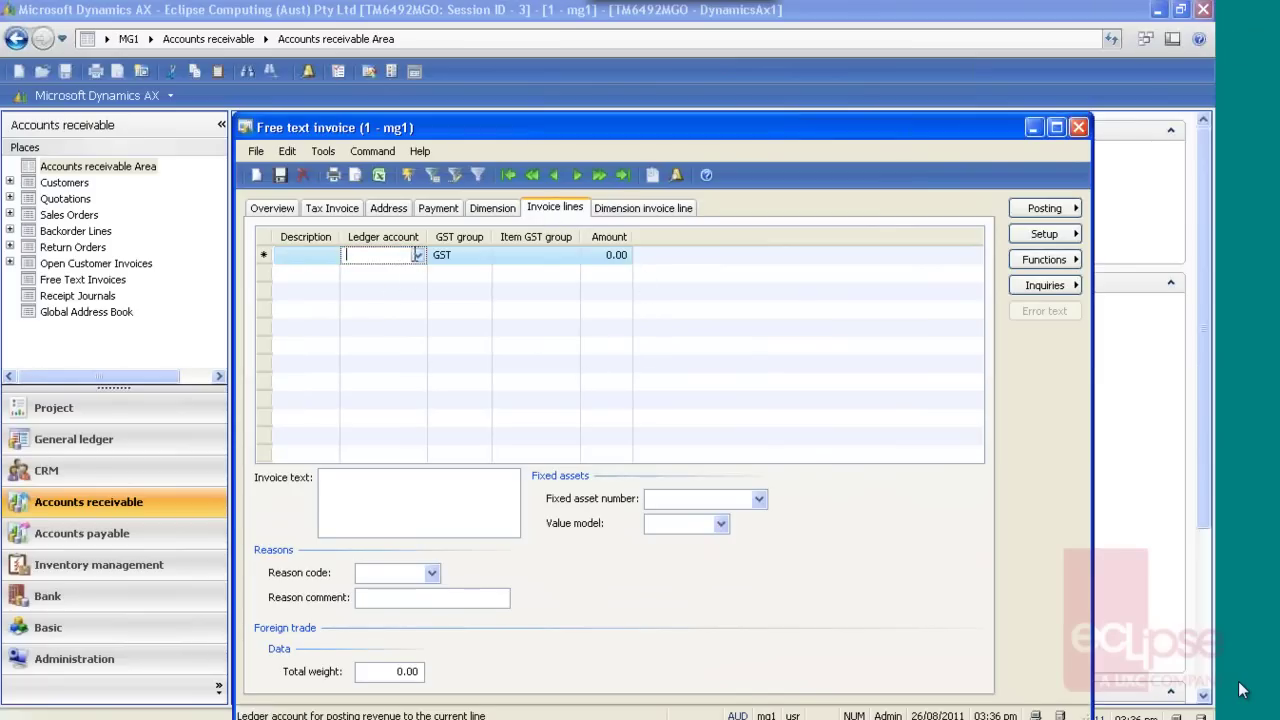
{"action": "left_click", "coordinate": [417, 255]}
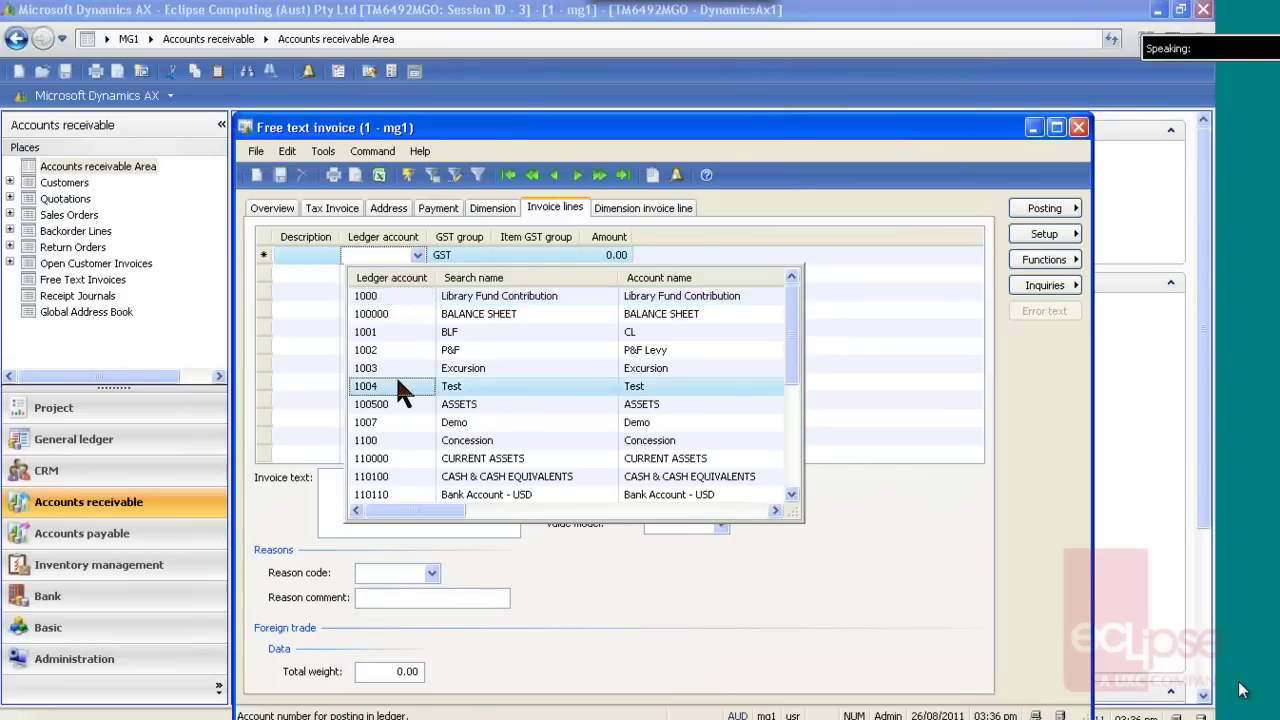
{"action": "left_click", "coordinate": [396, 383]}
{"action": "left_click", "coordinate": [596, 255]}
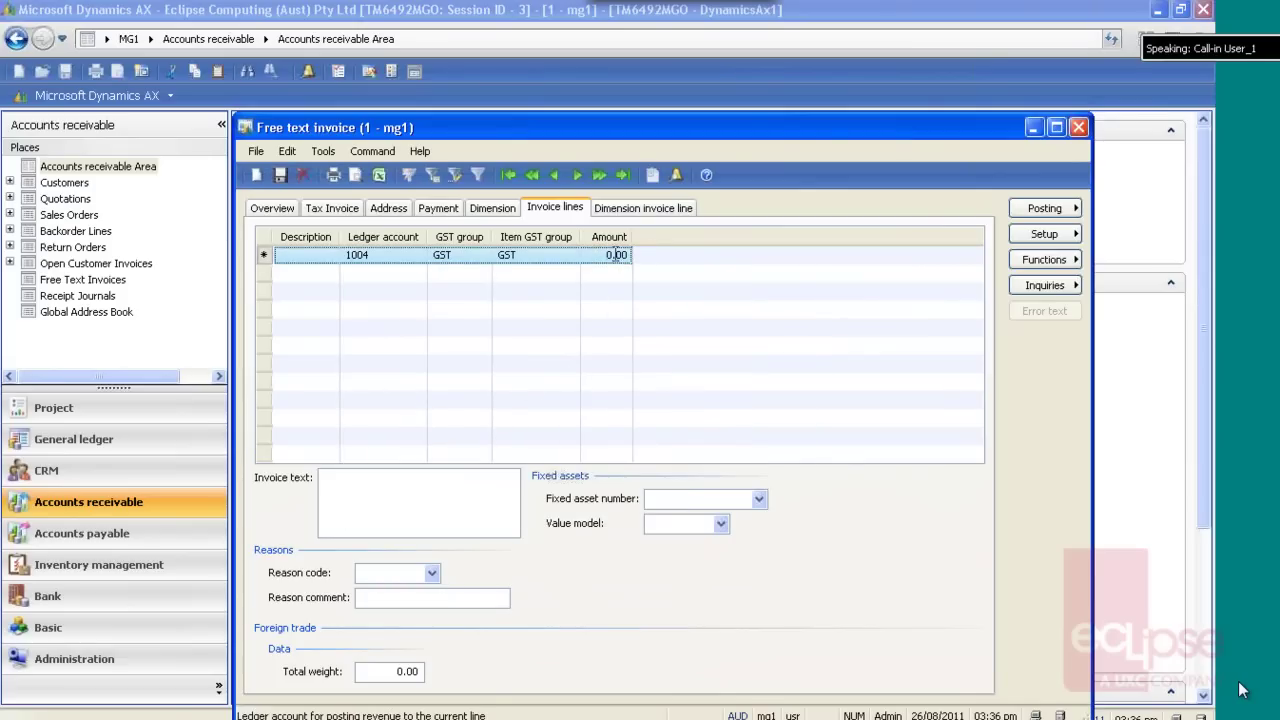
{"action": "left_click_drag", "start_coordinate": [596, 255], "coordinate": [638, 255]}
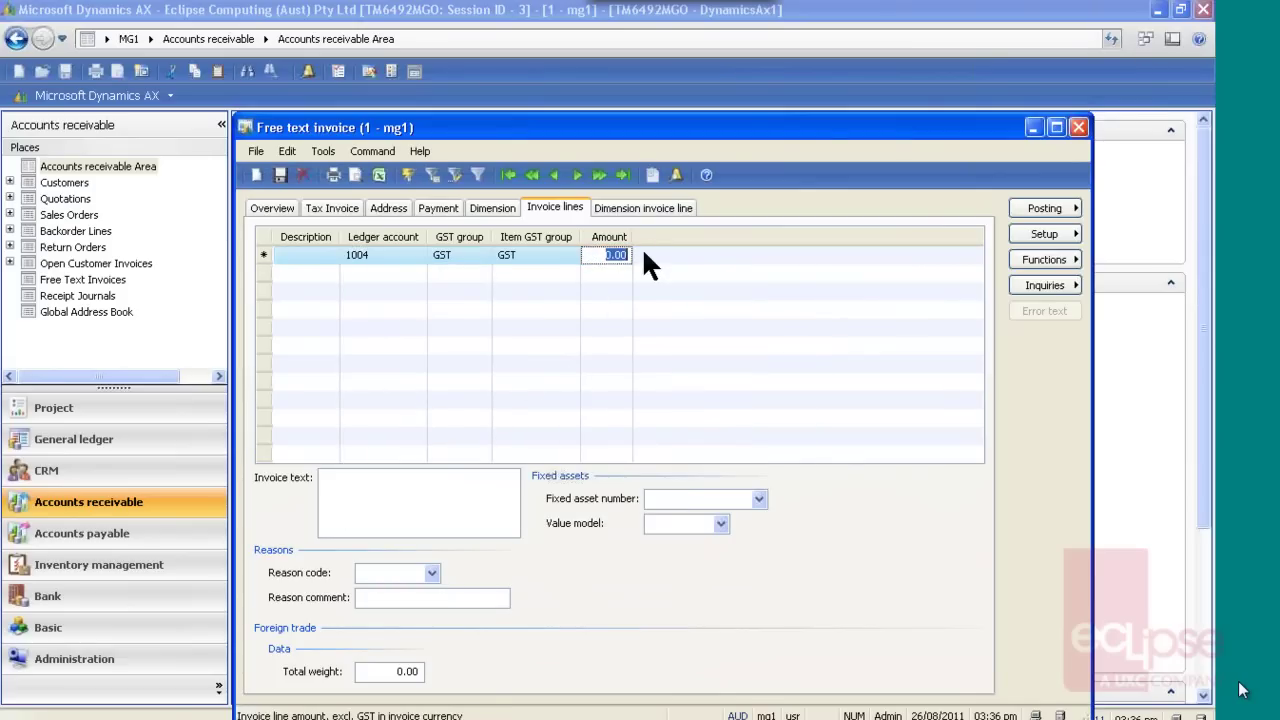
{"action": "type", "text": "25000"}
{"action": "key", "text": "Tab"}
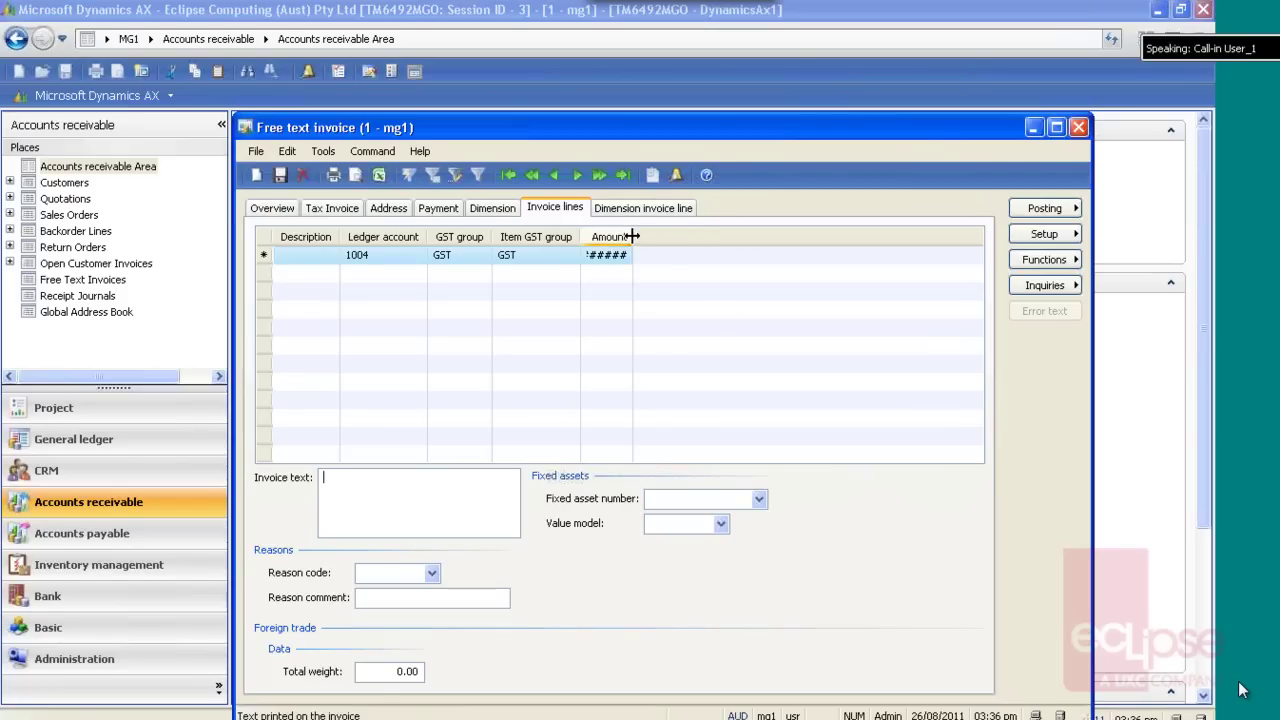
{"action": "left_click_drag", "start_coordinate": [632, 236], "coordinate": [680, 236]}
Step: Link the invoice line to fixed asset VEHC-031 as the asset being sold
{"action": "left_click", "coordinate": [700, 498]}
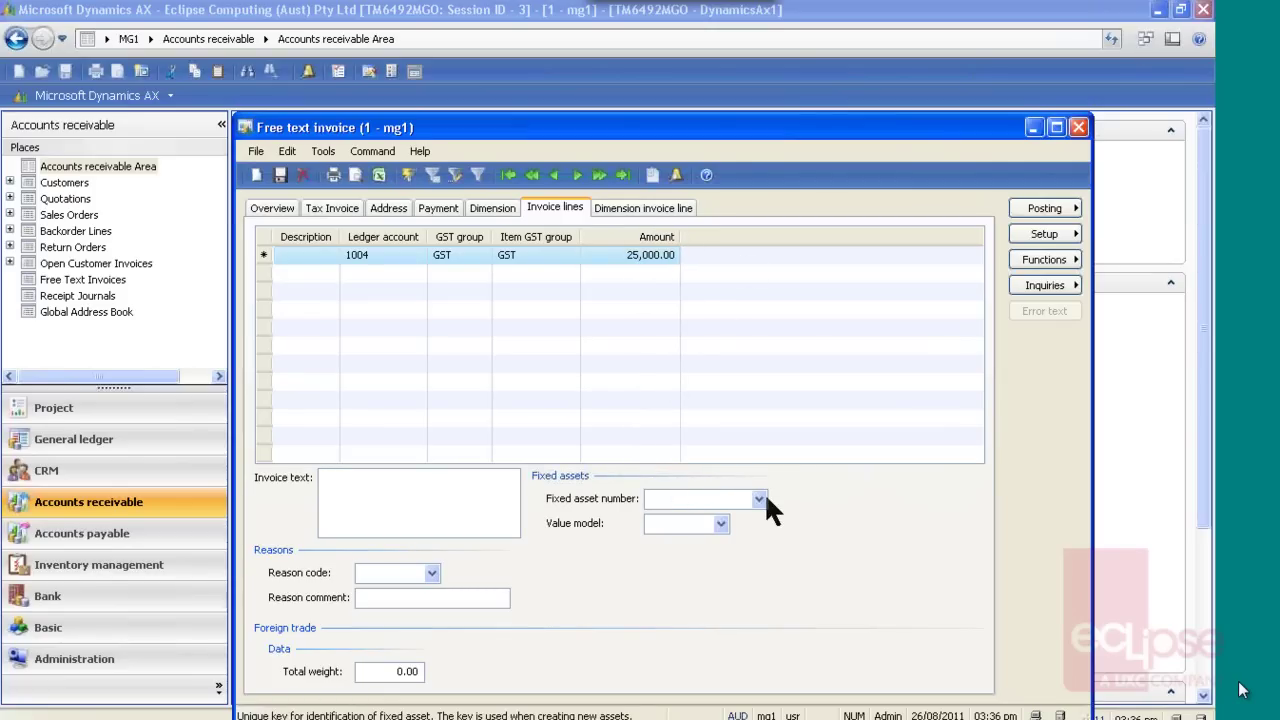
{"action": "left_click", "coordinate": [758, 498]}
{"action": "scroll", "coordinate": [722, 426], "scroll_direction": "down", "scroll_amount": 5}
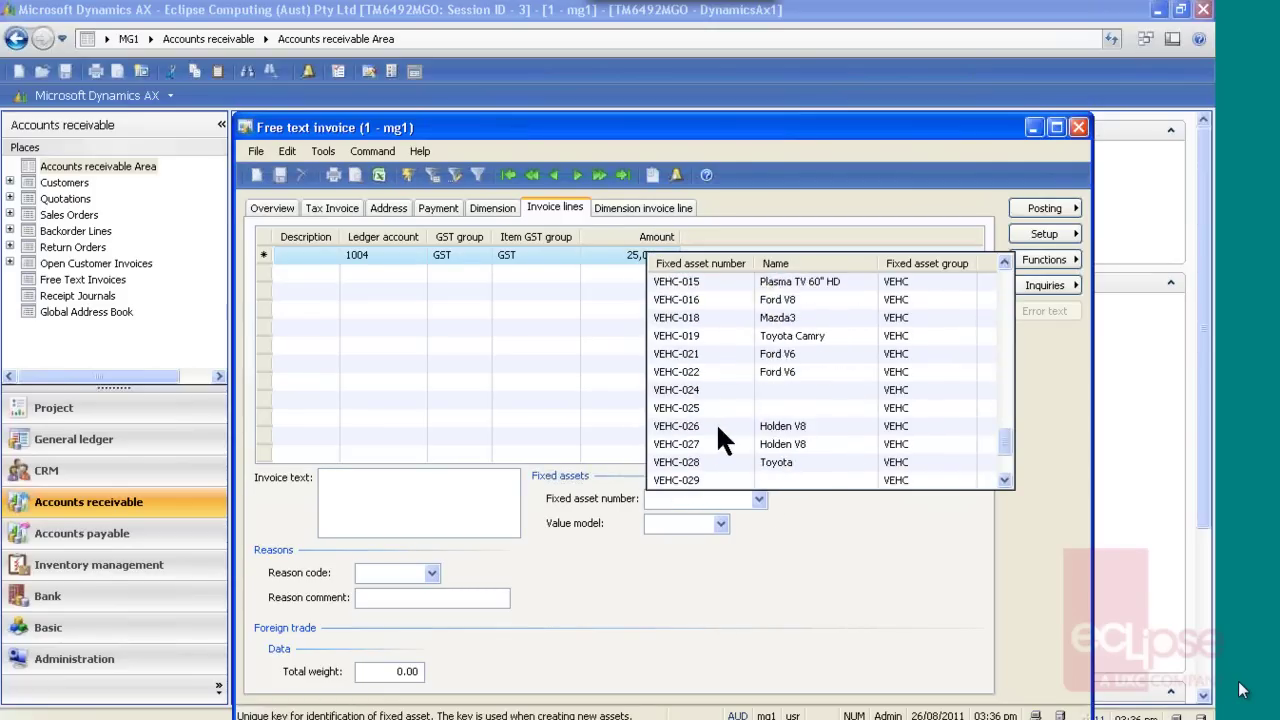
{"action": "scroll", "coordinate": [716, 422], "scroll_direction": "down", "scroll_amount": 2}
{"action": "left_click", "coordinate": [695, 426]}
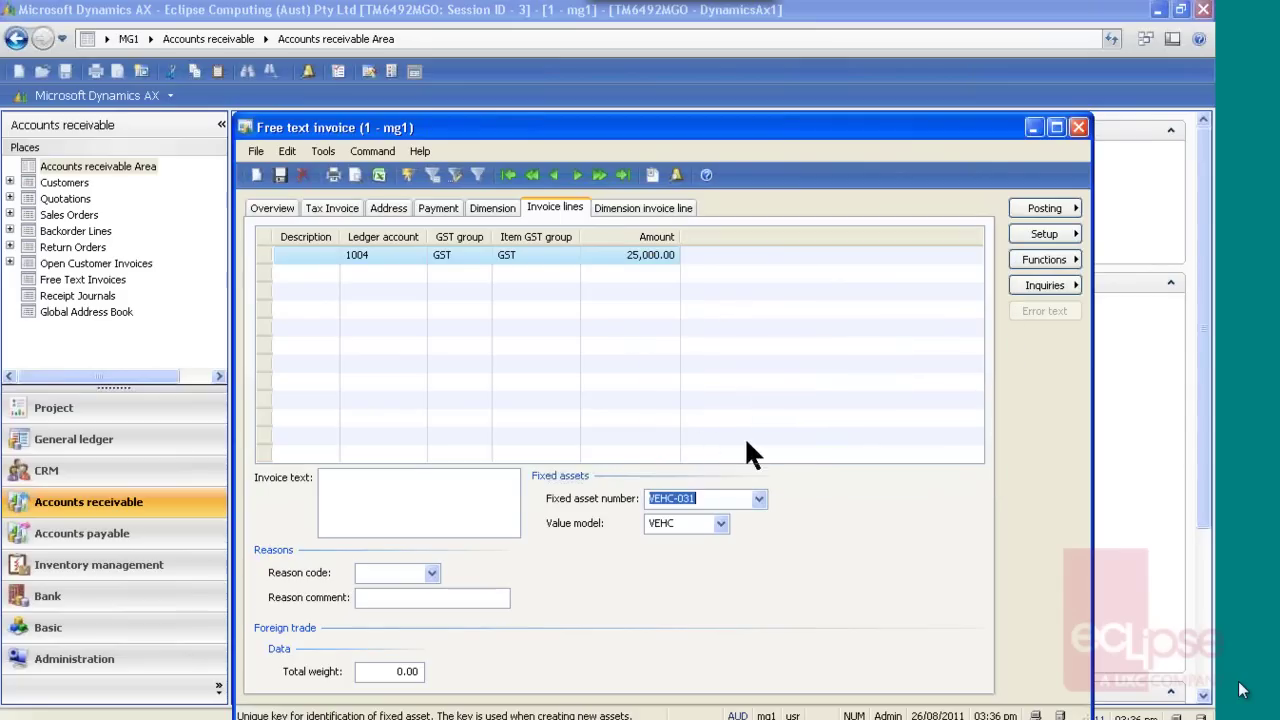
Step: Show the Free text invoice posting option from the invoice's Posting button
{"action": "left_click", "coordinate": [1043, 210]}
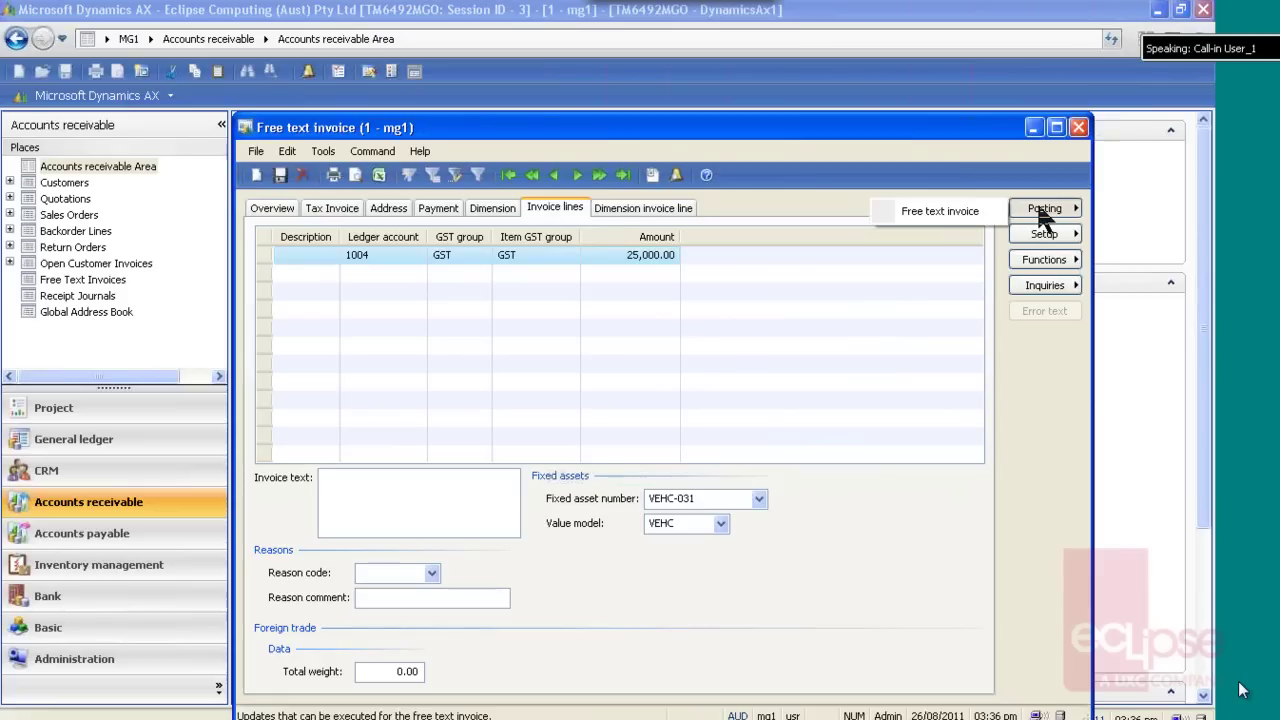